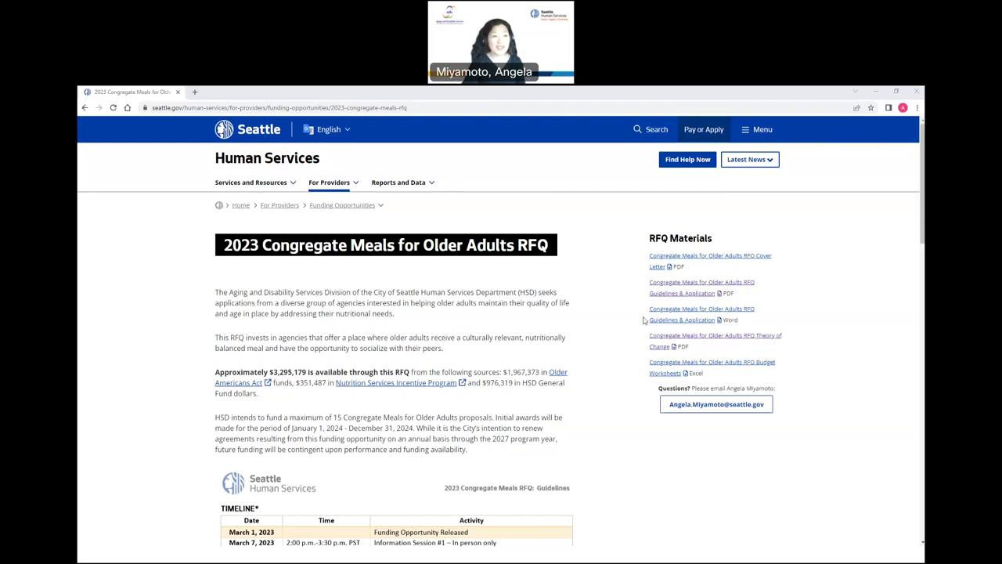
Open the Congregate Meals for Older Adults RFQ Budget Worksheets file in Excel, maximize it and display the Directions sheet.
left_click(671, 366)
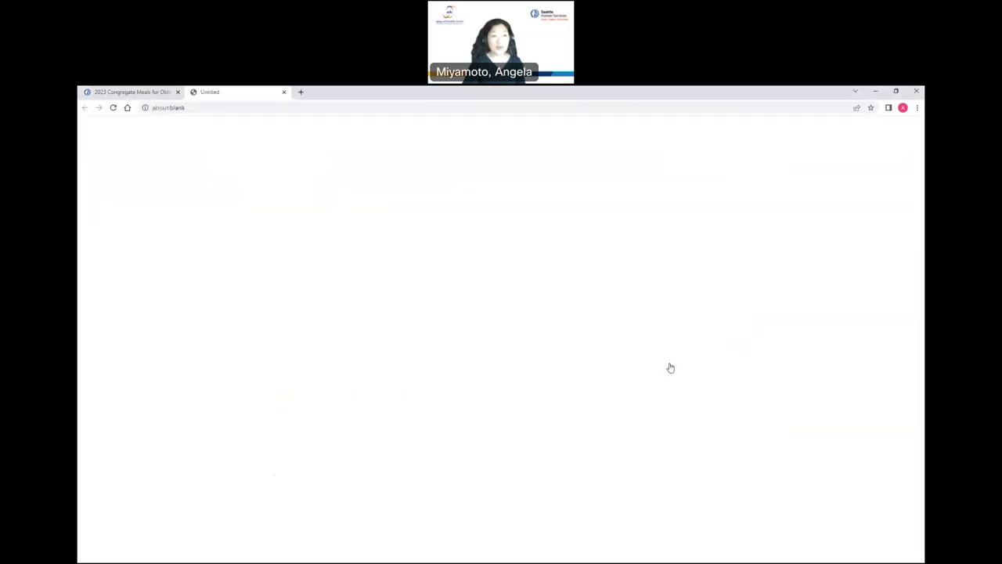
left_click(134, 540)
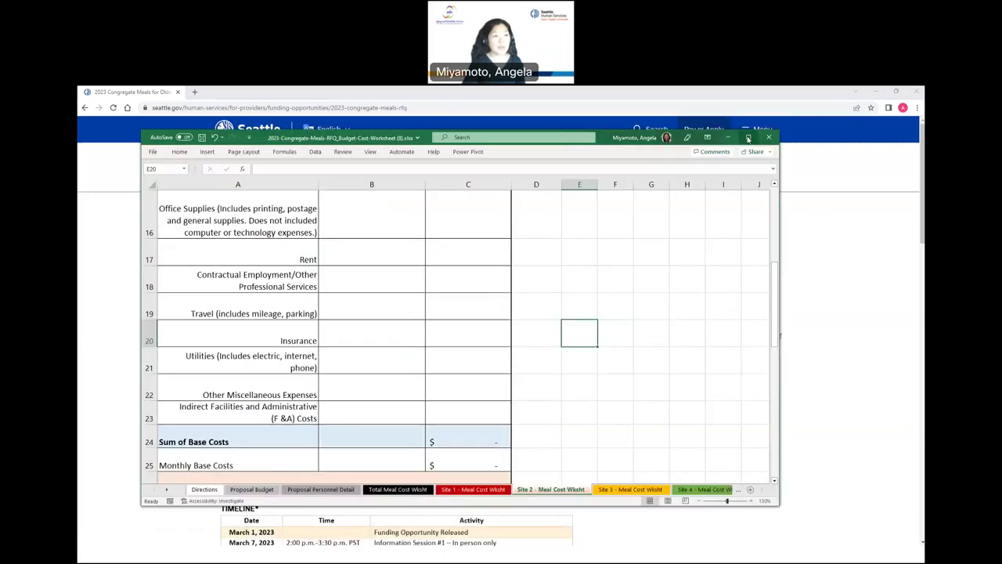
left_click(748, 138)
left_click(138, 530)
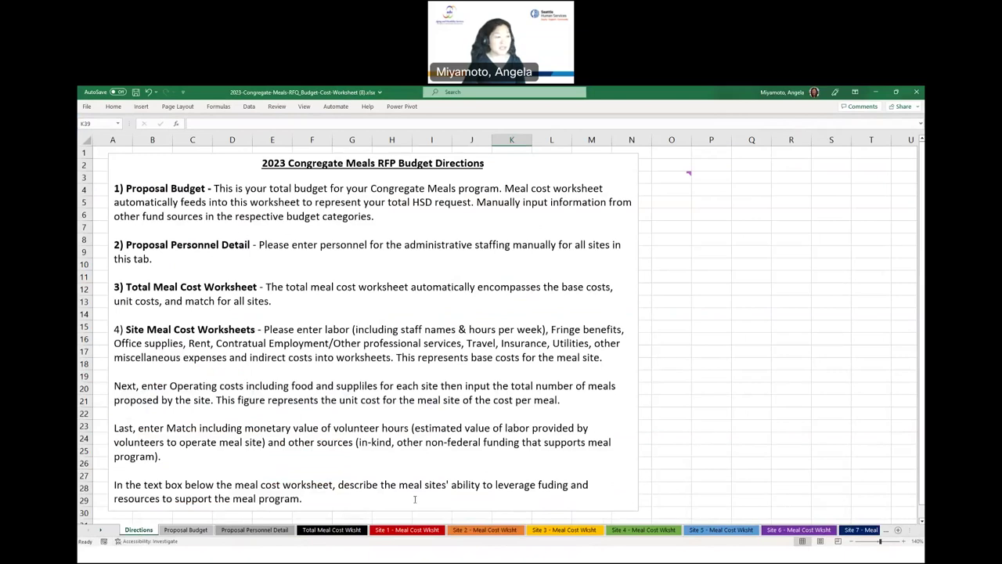
Review the Proposal Budget, Proposal Personnel Detail and Total Meal Cost Wksht sheets.
left_click(186, 530)
scroll(564, 438, "up", 5)
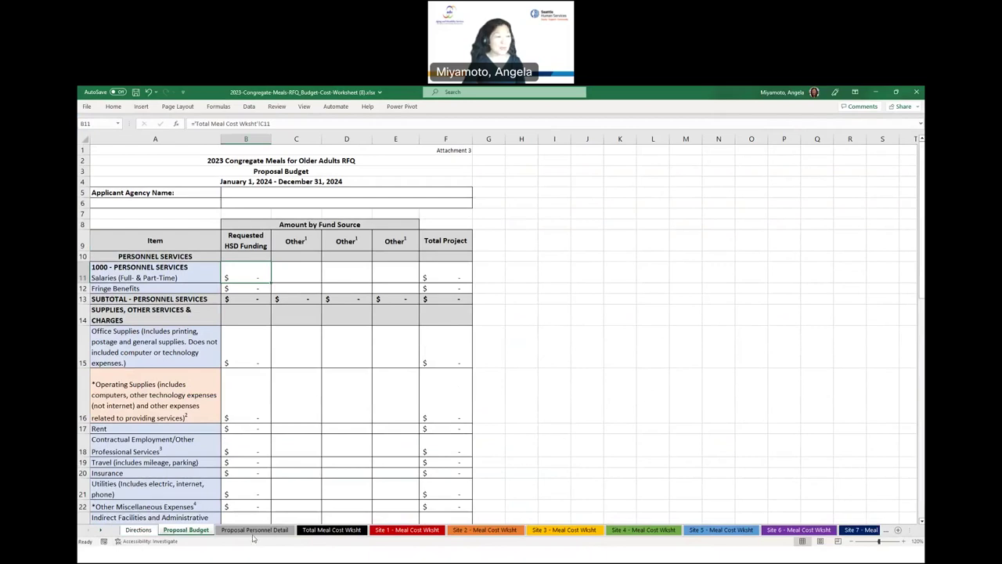
left_click(254, 530)
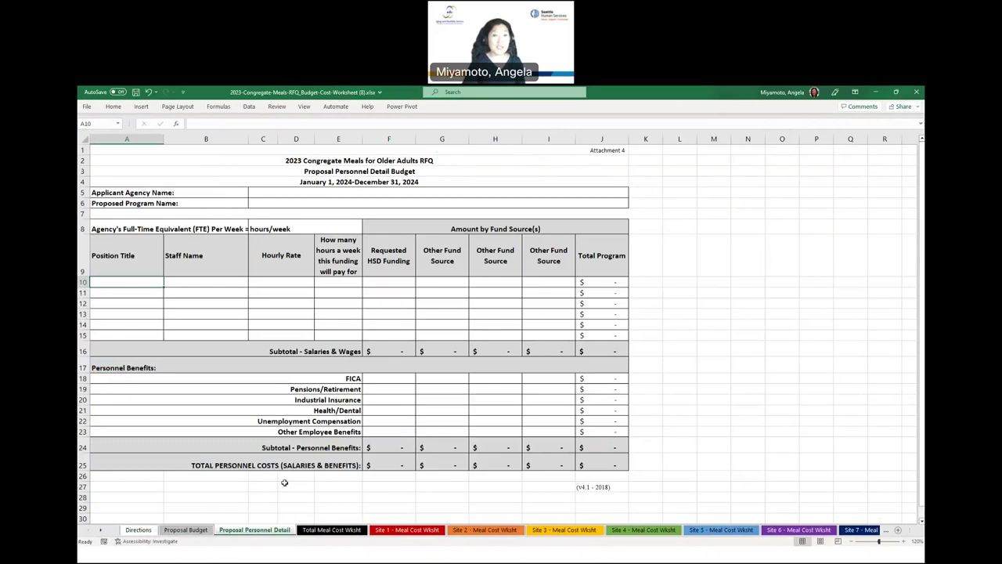
left_click(330, 532)
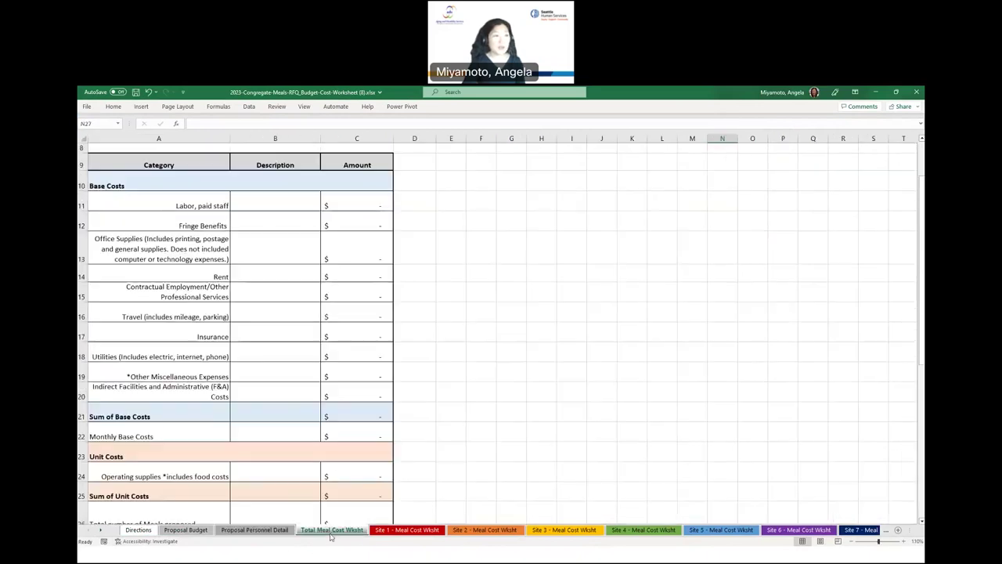
Enter "ADS Congregate Meal Site" as the site name on the Site 1 - Meal Cost Wksht sheet.
left_click(407, 531)
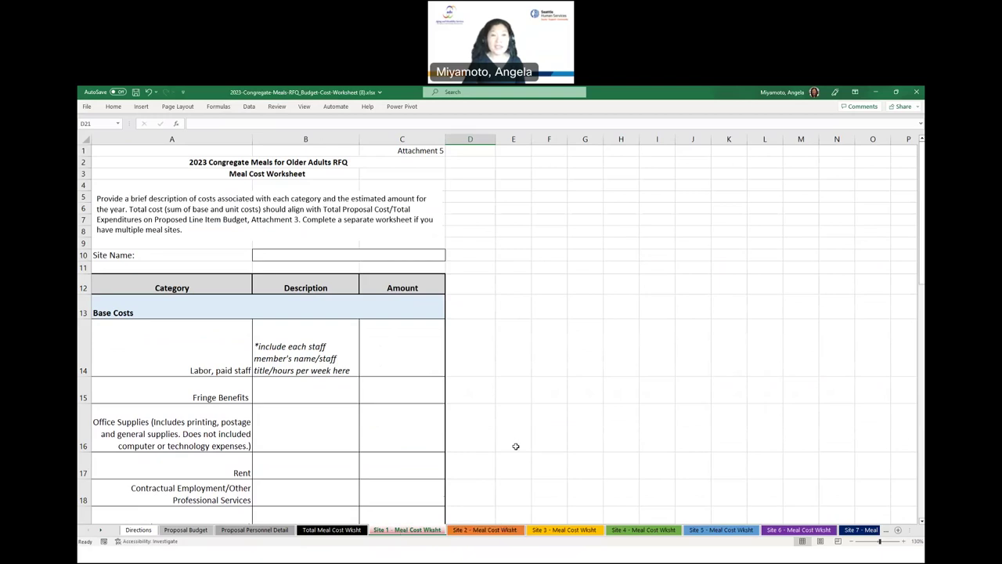
left_click(312, 256)
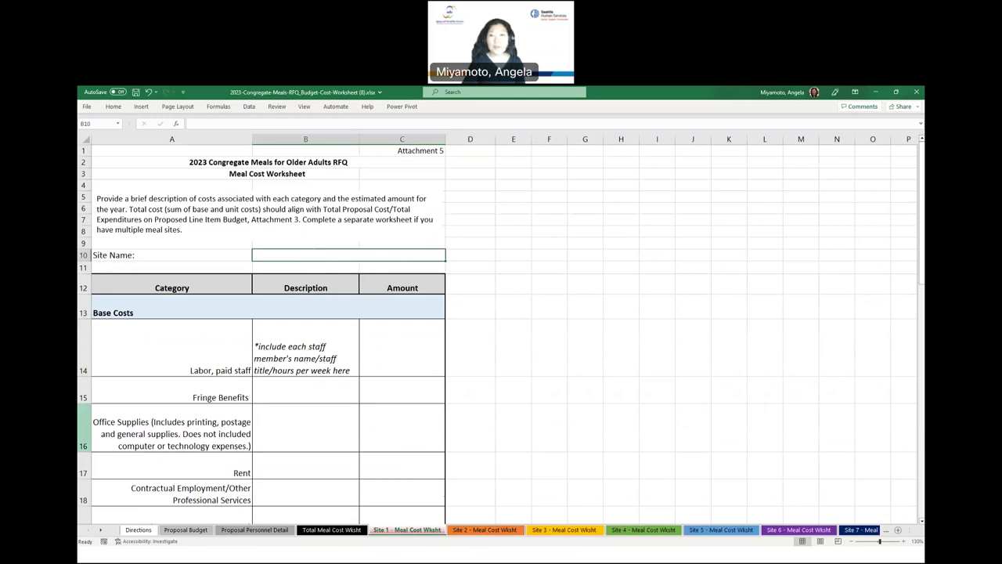
type("ADS Congre")
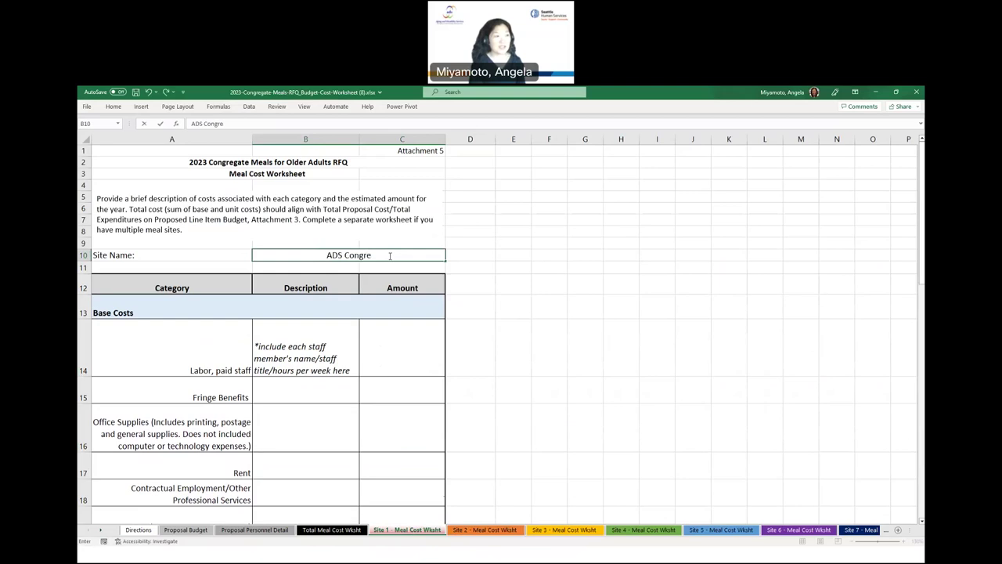
type("gate Meal Site")
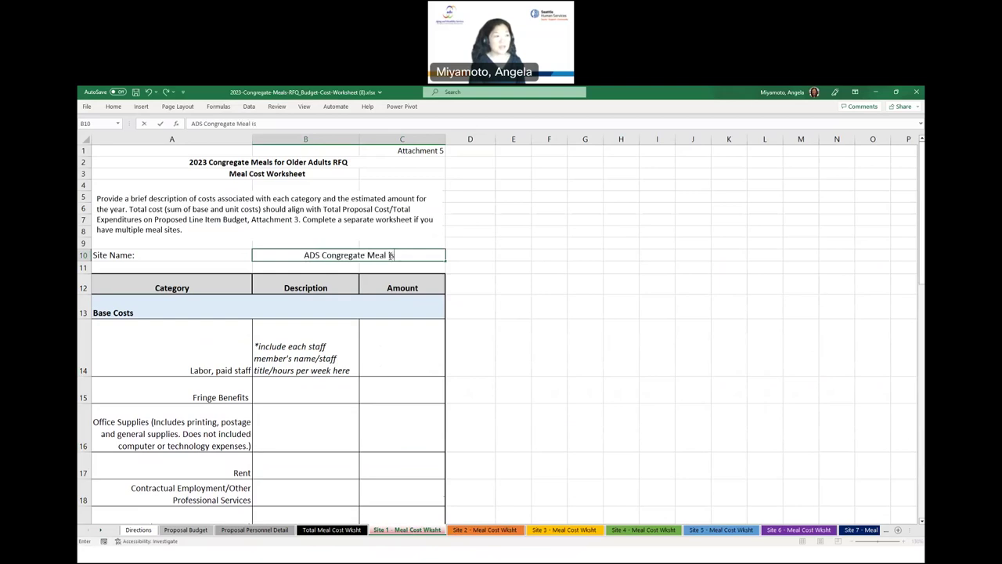
Under Base Costs, enter amounts of 20000 for Labor, paid staff and 2,000 for Fringe Benefits.
left_click(409, 363)
scroll(411, 363, "down", 3)
scroll(411, 363, "down", 1)
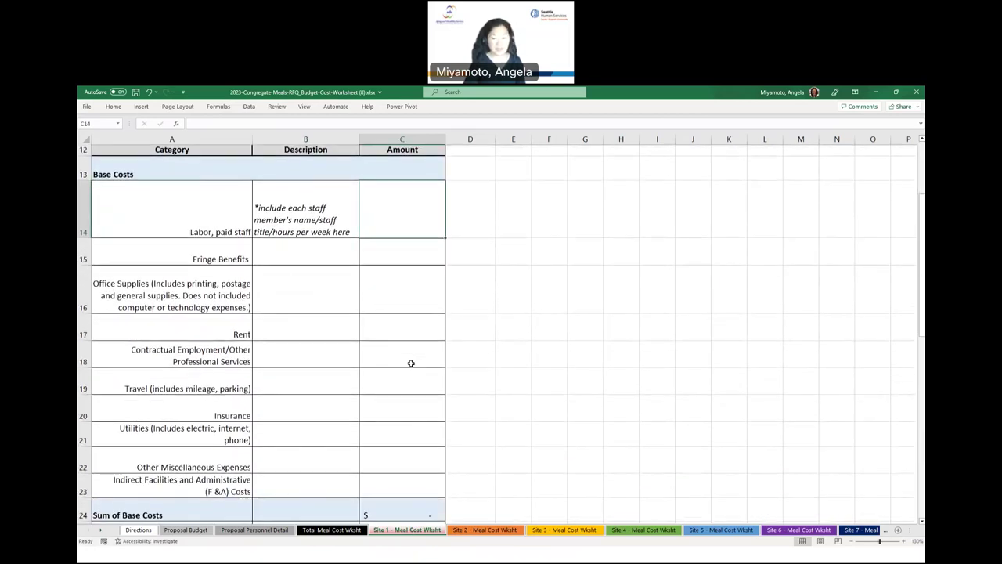
type("20000")
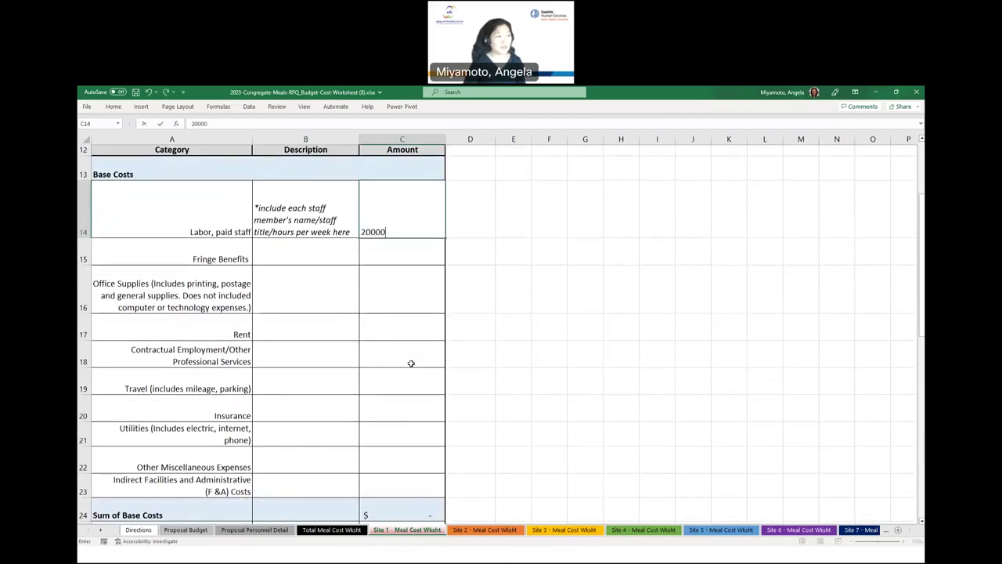
key("Return")
type("2,000")
key("Return")
Enter base cost amounts of 600 for Office Supplies, 2400 for Rent and 2400 for Contractual Employment/Other Professional Services.
type("6000")
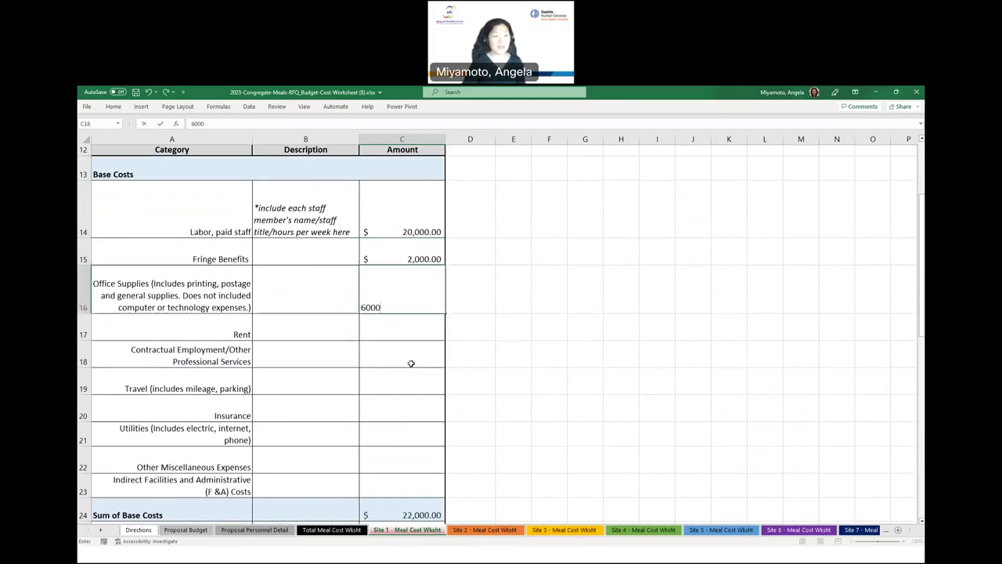
key("BackSpace")
key("Return")
type("2400")
key("Return")
type("2400")
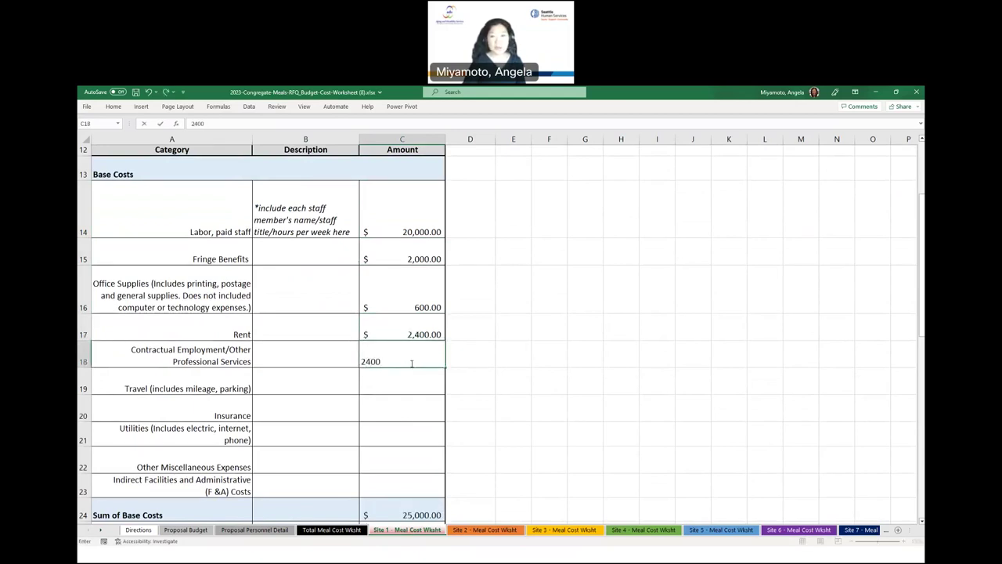
key("Return")
Enter base cost amounts of 1200 for Travel, 200 for Insurance and 1200 for Utilities.
type("1200")
key("Return")
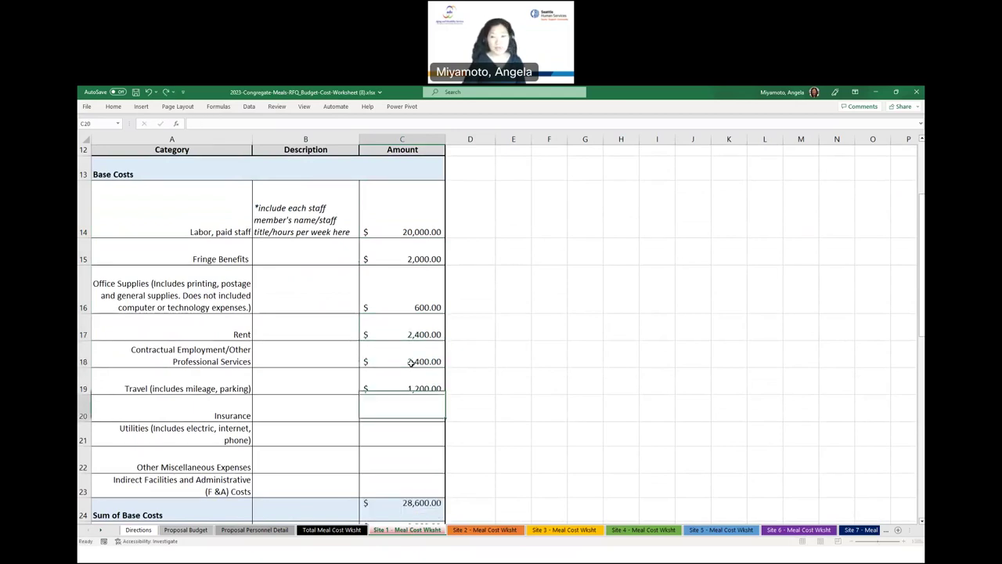
type("200")
key("Return")
type("120")
key("Return")
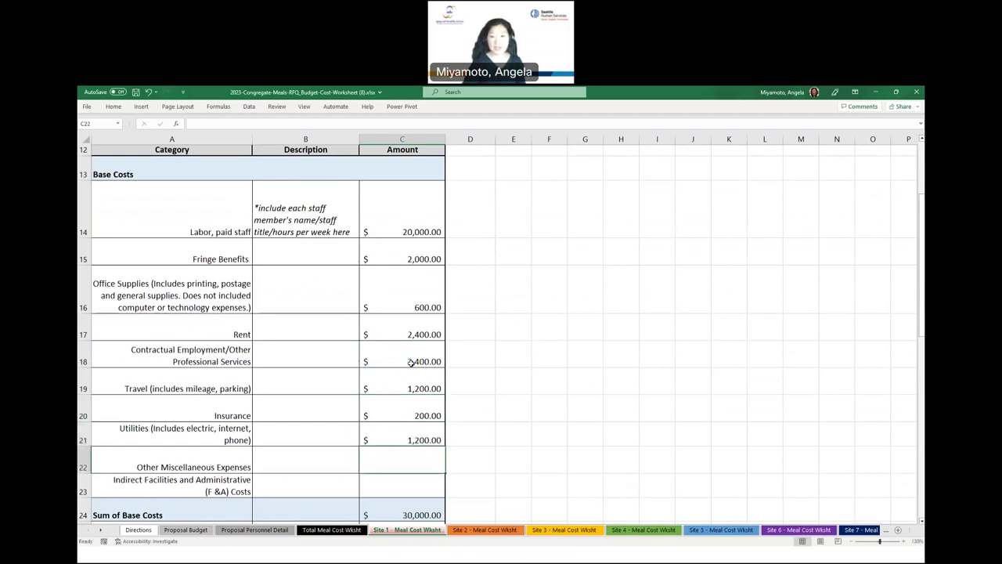
Enter 3000 for Other Miscellaneous Expenses and 3000 for Indirect Facilities and Administrative Costs.
type("3000")
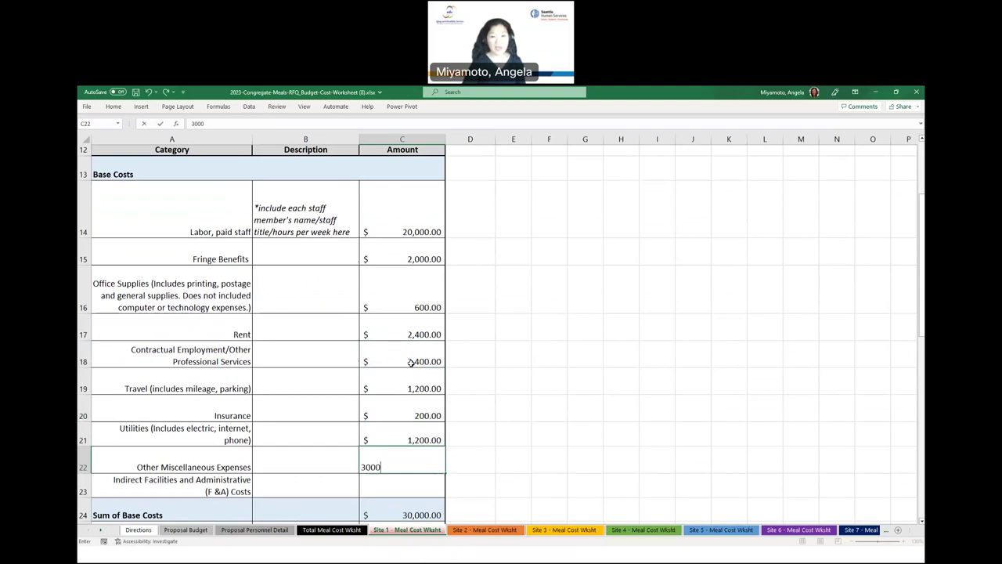
key("Return")
type("3000")
key("Return")
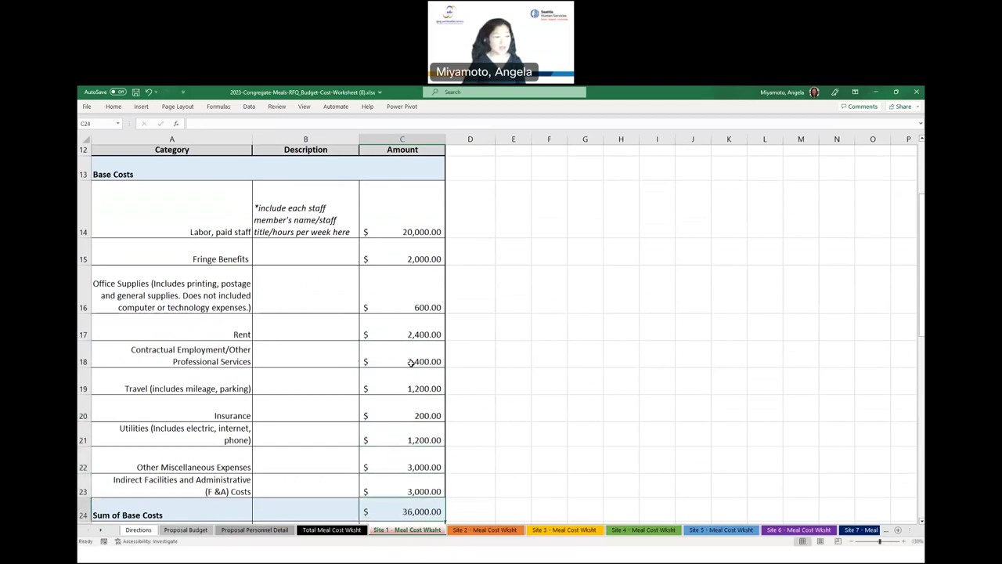
Under Unit Costs, enter 43700 for operating supplies and 6240 for the total number of meals proposed.
scroll(521, 406, "down", 2)
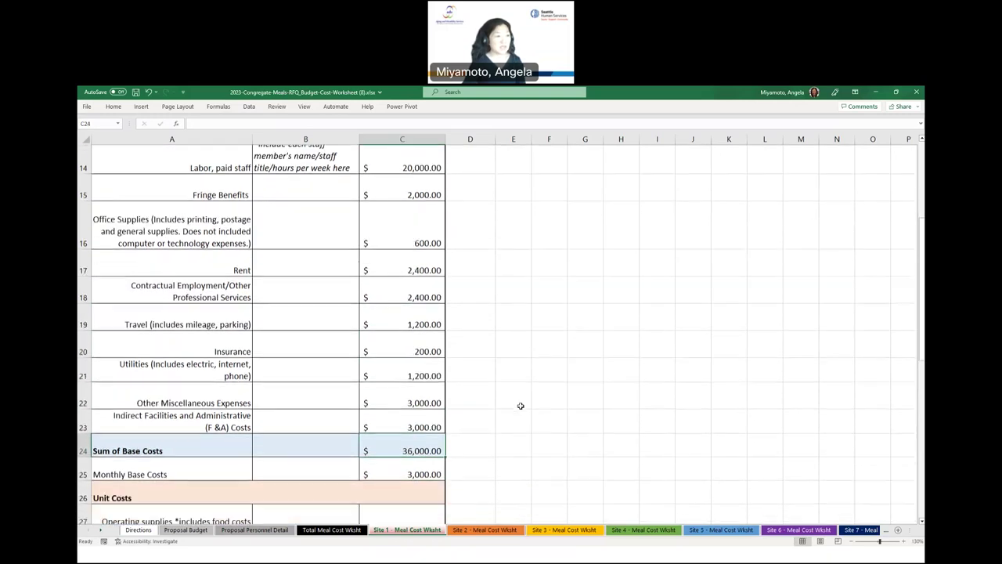
scroll(520, 406, "down", 2)
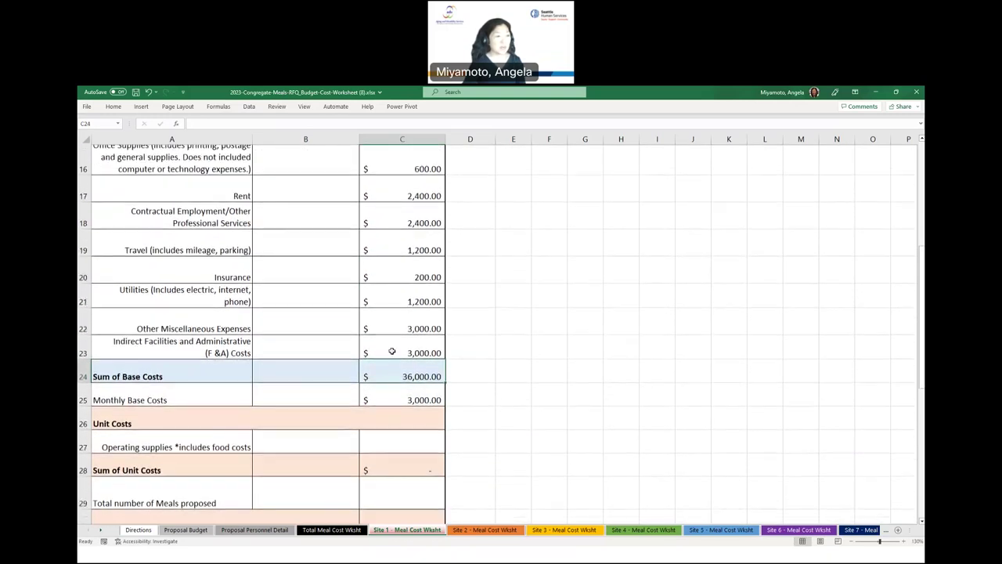
left_click(425, 393)
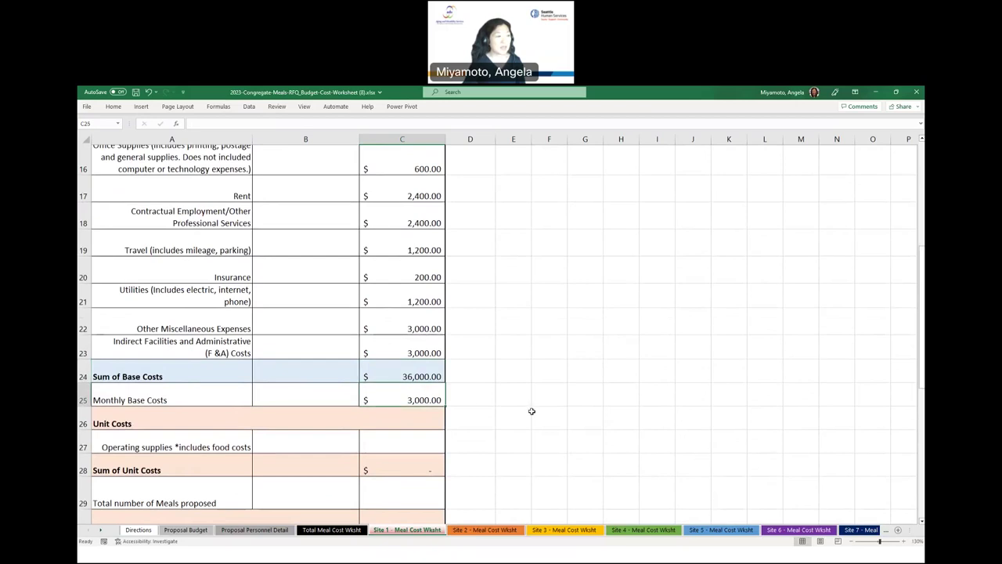
scroll(532, 411, "down", 3)
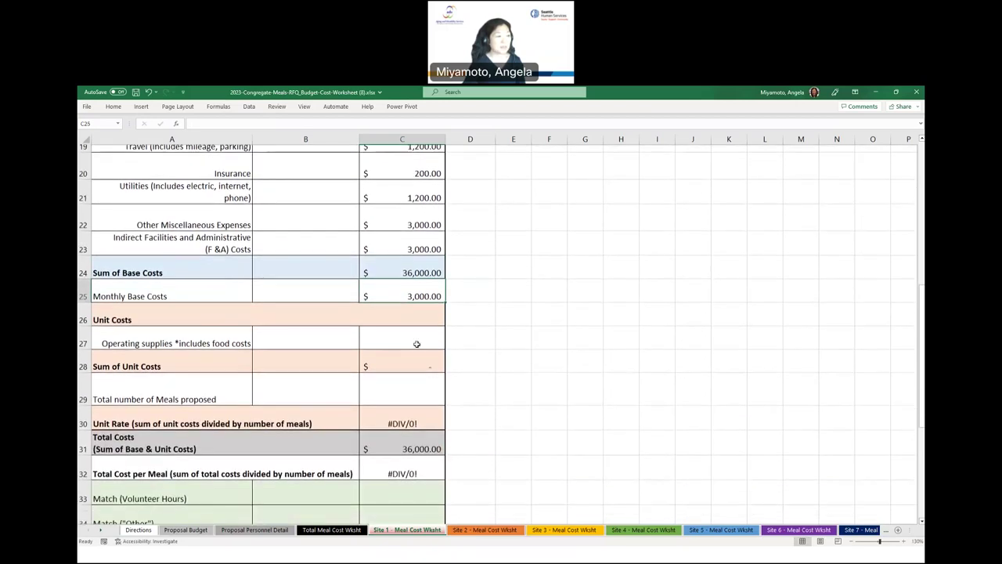
left_click(416, 341)
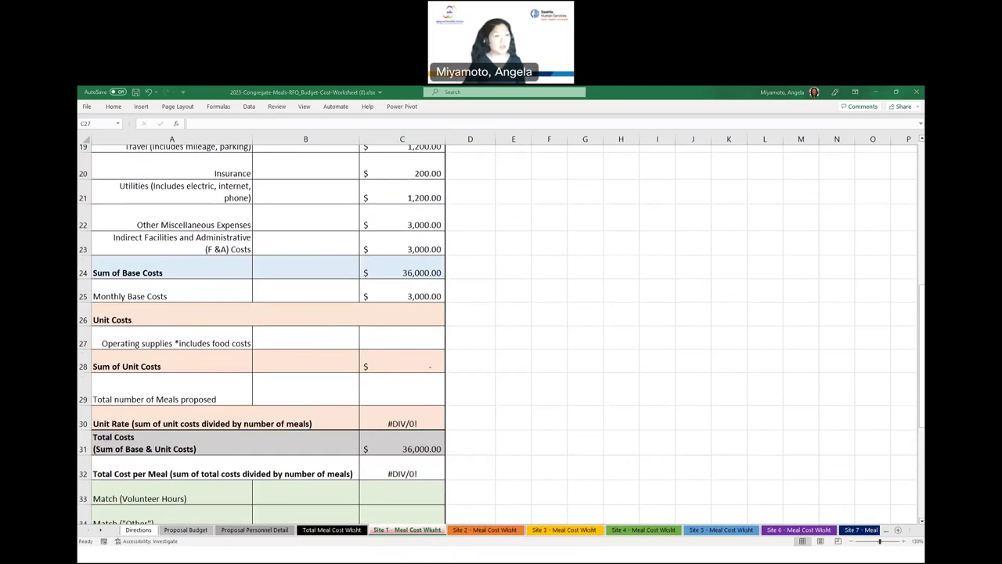
left_click(395, 336)
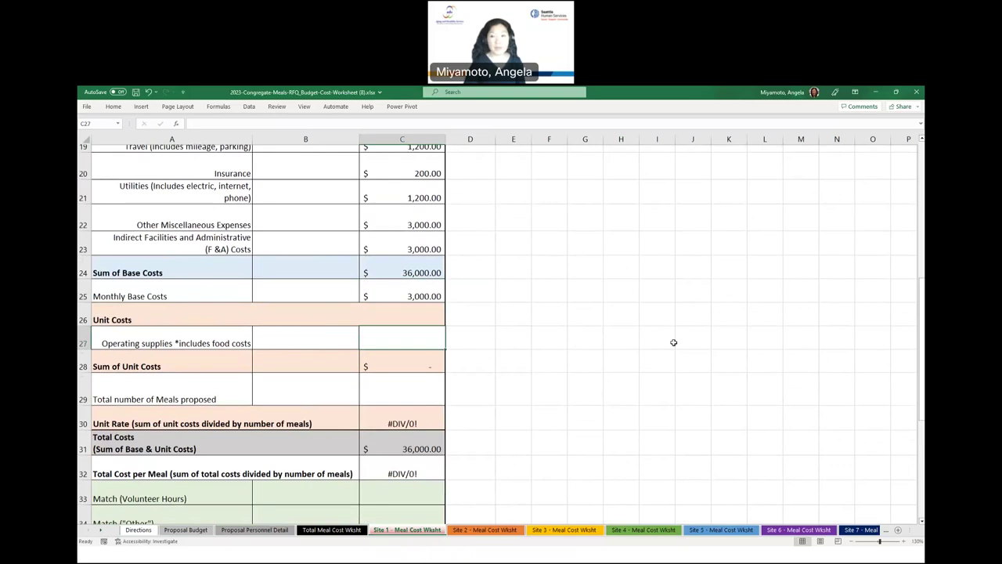
type("43700")
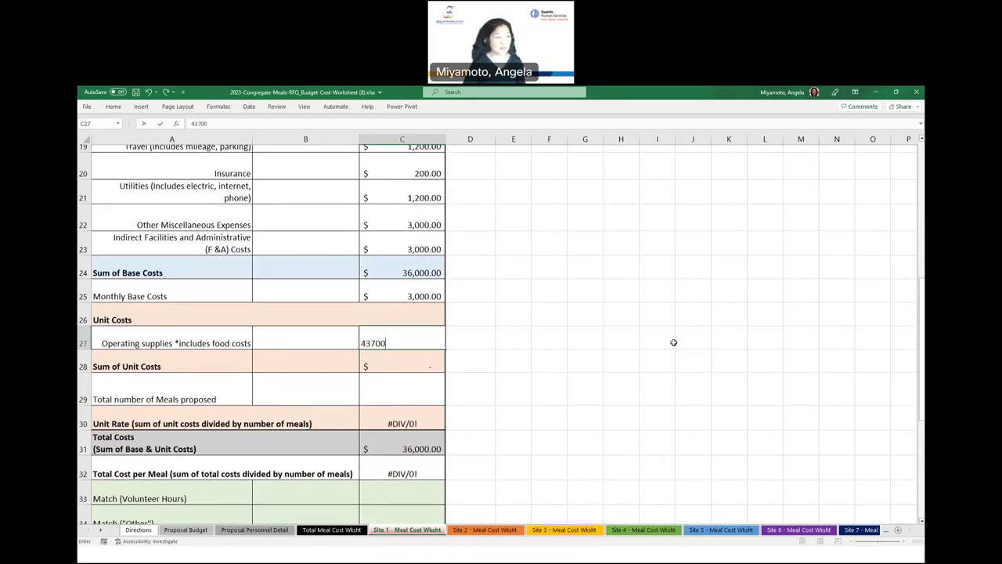
key("Return")
key("Return")
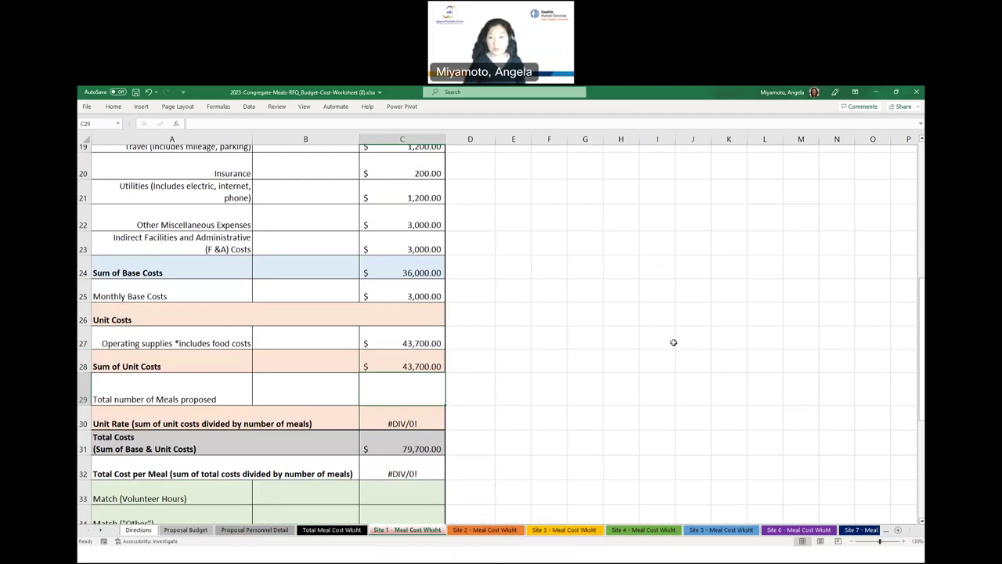
type("624")
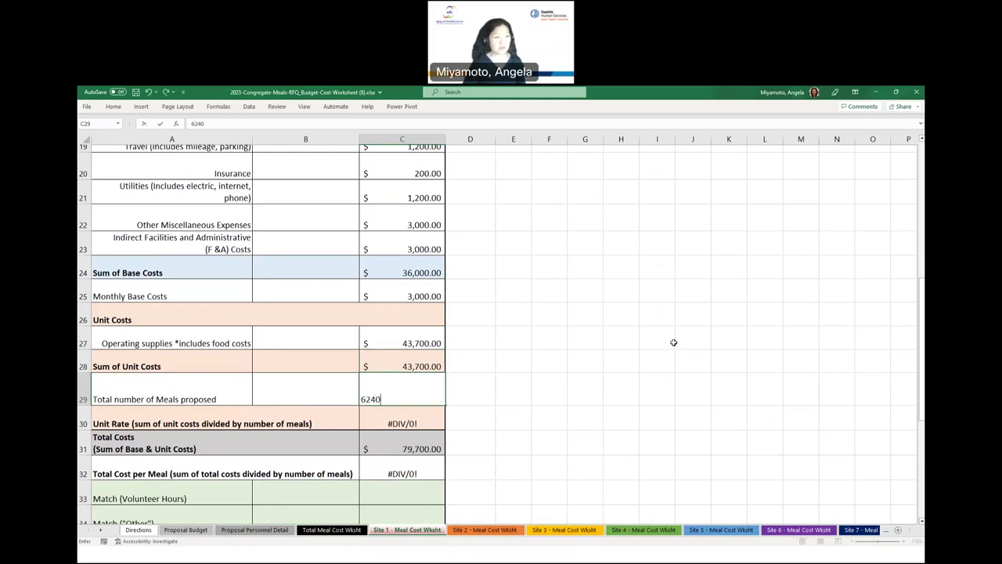
type("0")
key("Return")
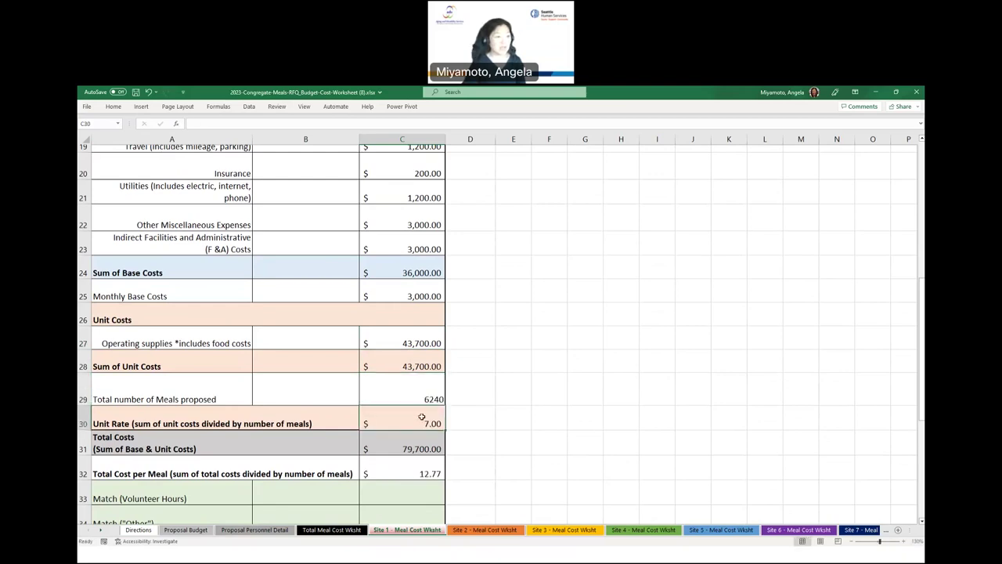
Enter a match of 15000 for Volunteer Hours and 6500 for "Other" on the Site 1 worksheet.
scroll(551, 407, "down", 2)
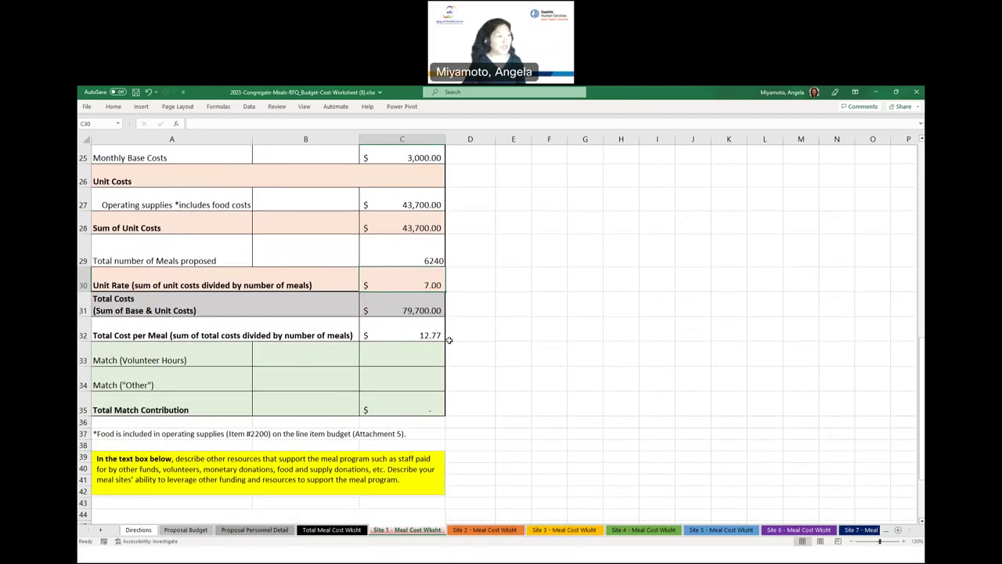
left_click(430, 303)
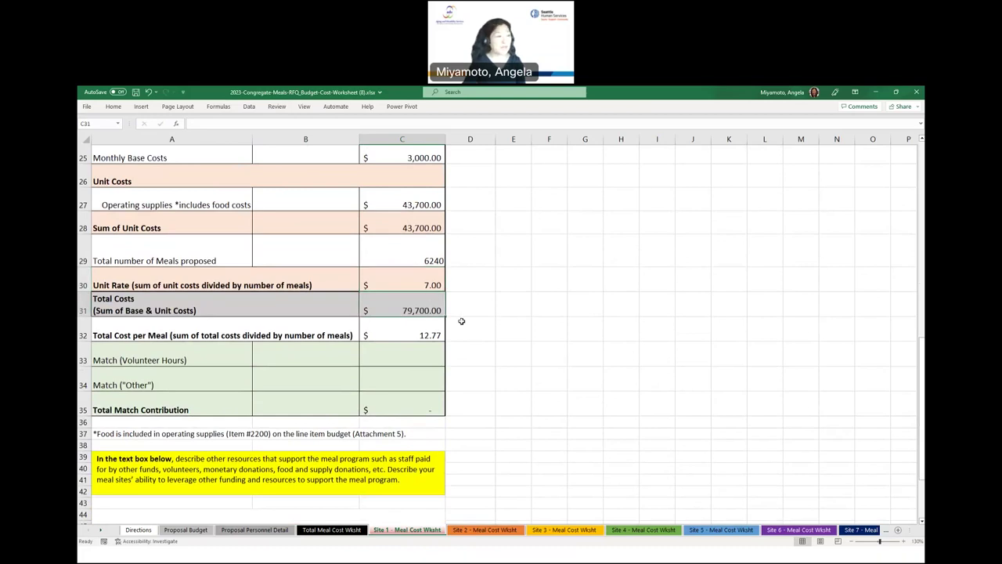
left_click(408, 333)
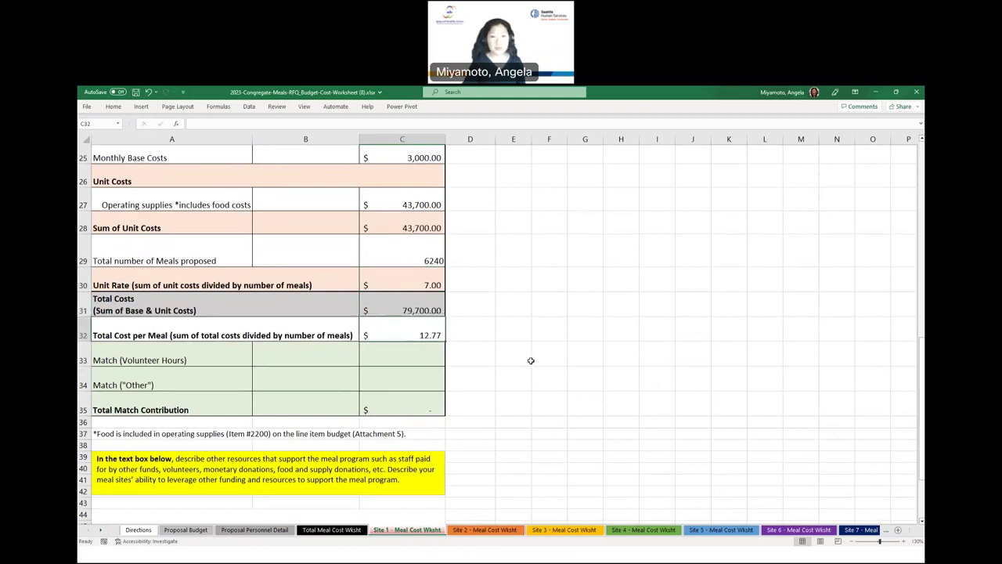
left_click(423, 355)
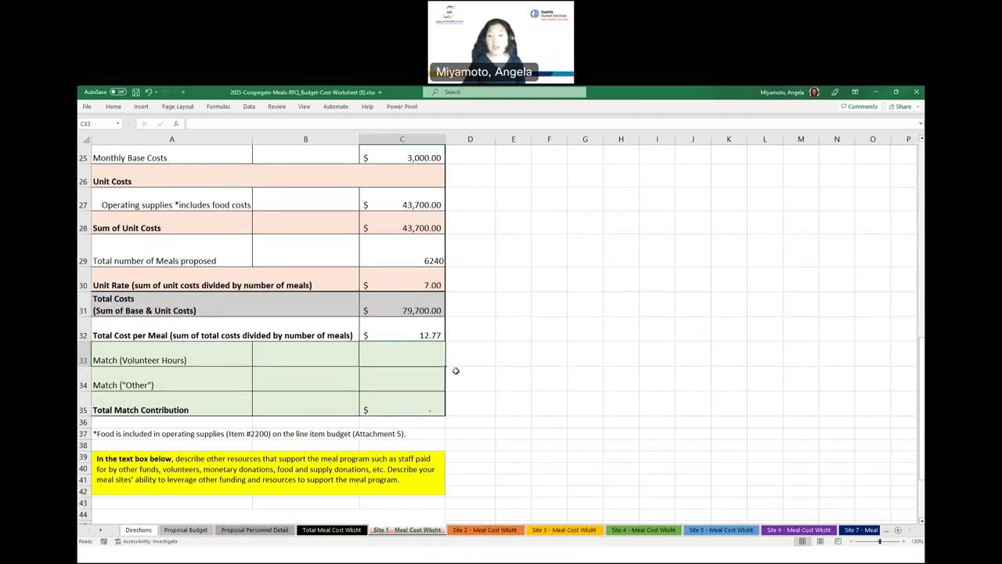
type("15000")
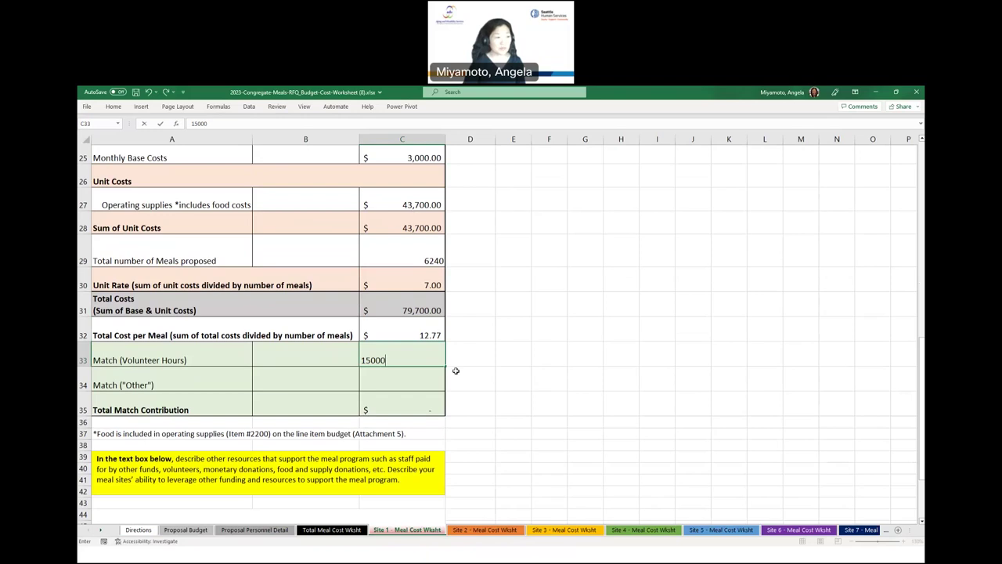
key("Return")
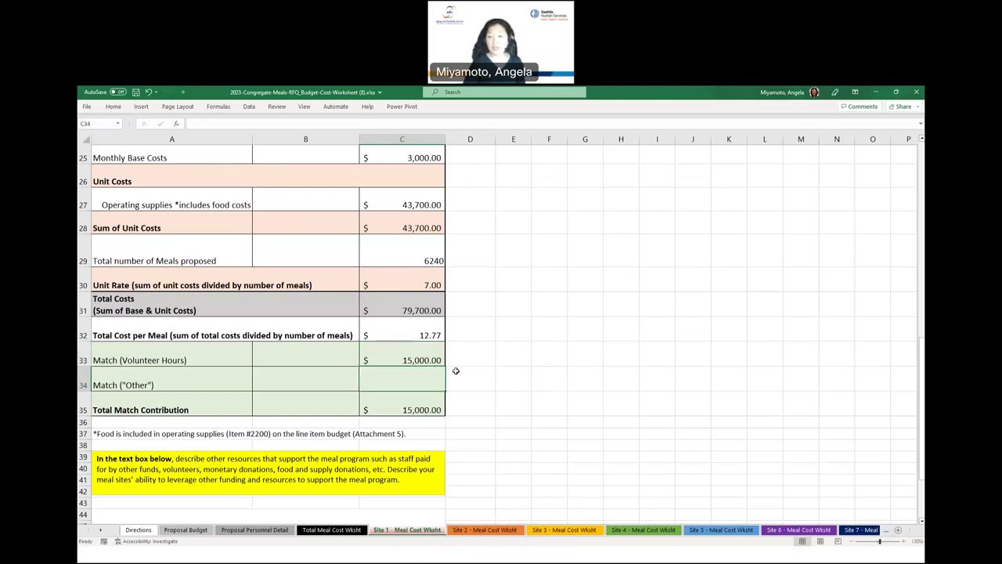
type("6500")
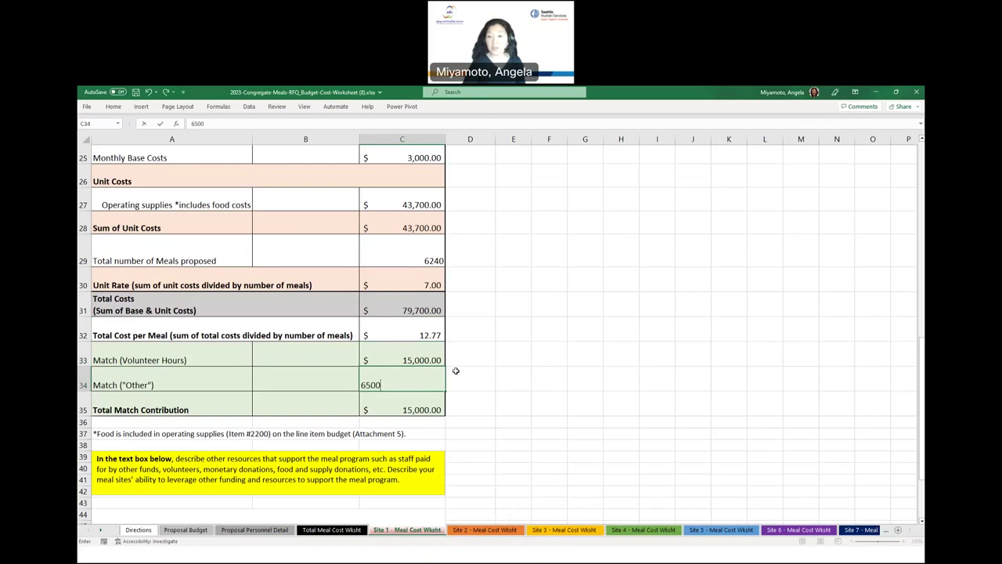
key("Return")
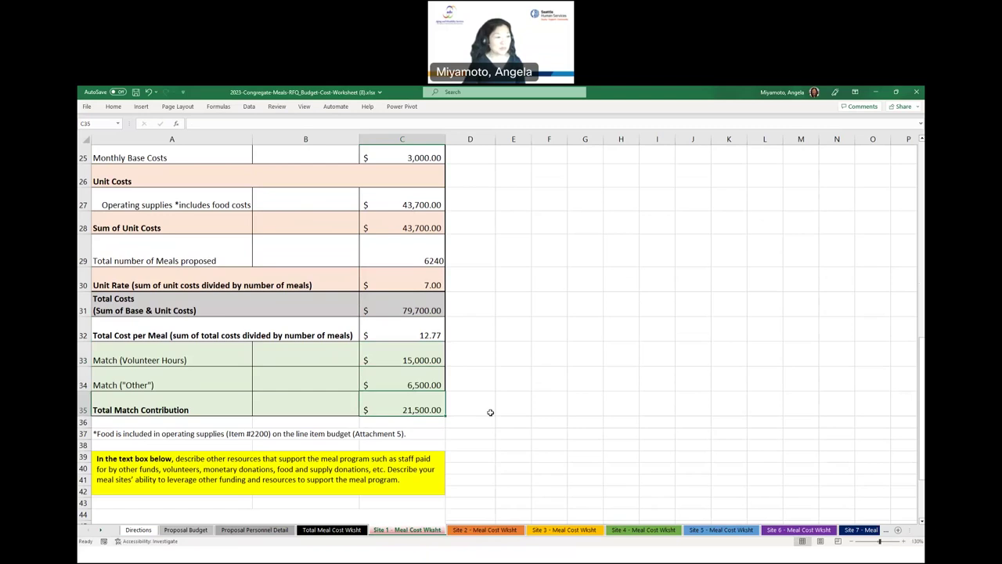
Return to the start of the Site 1 worksheet and switch to the Site 2 meal cost worksheet.
scroll(491, 412, "up", 3)
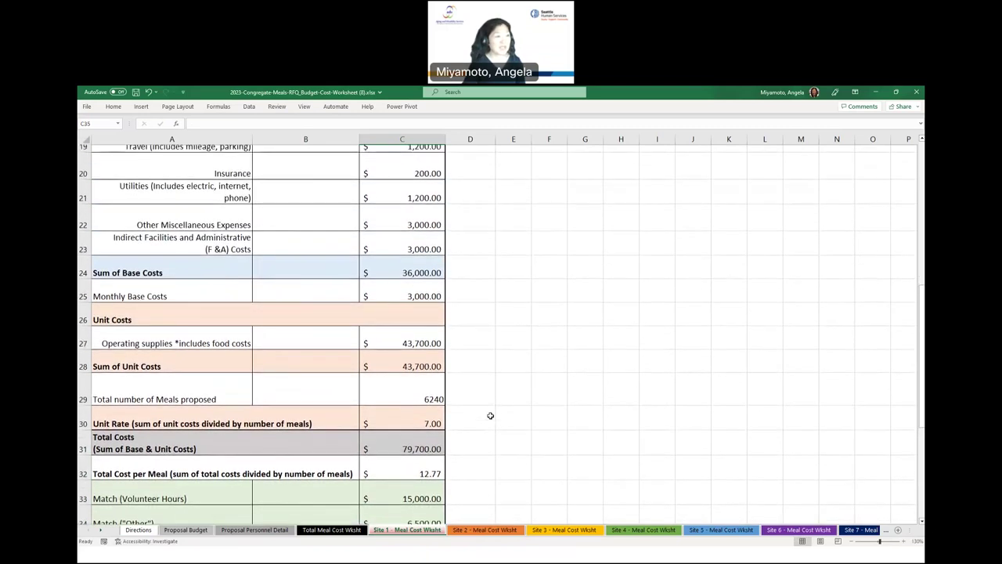
scroll(490, 415, "up", 1)
scroll(490, 501, "up", 1)
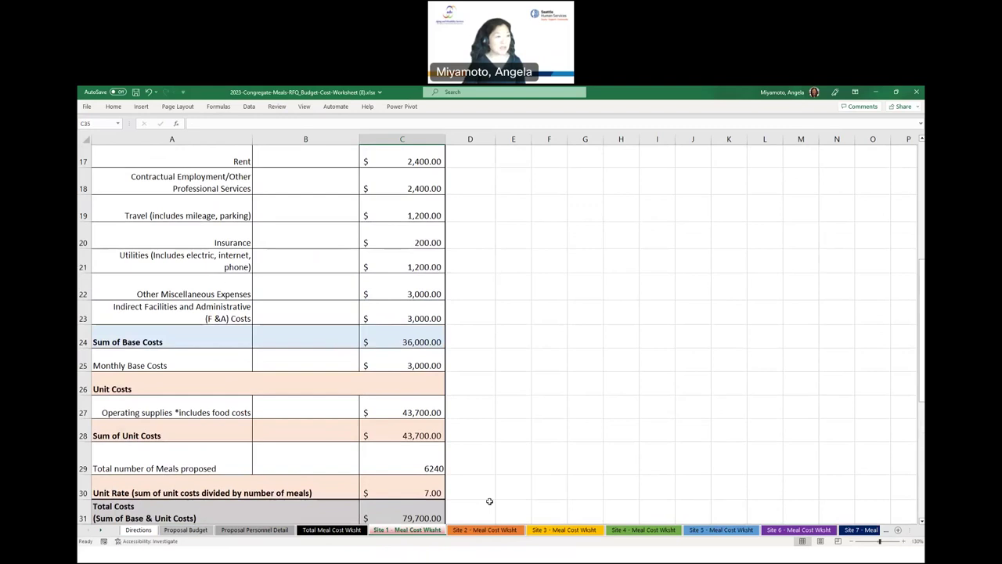
scroll(489, 502, "up", 3)
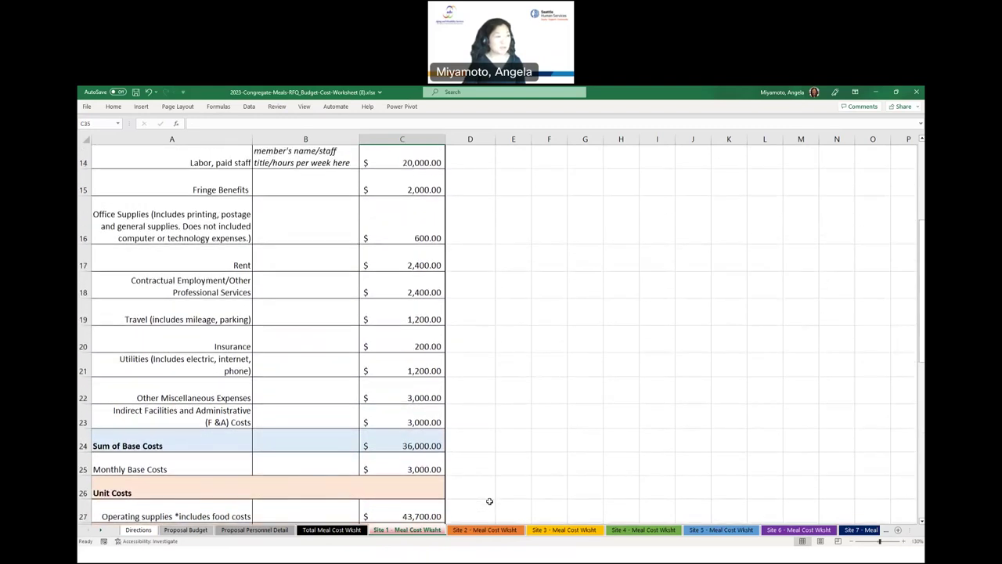
scroll(490, 501, "up", 3)
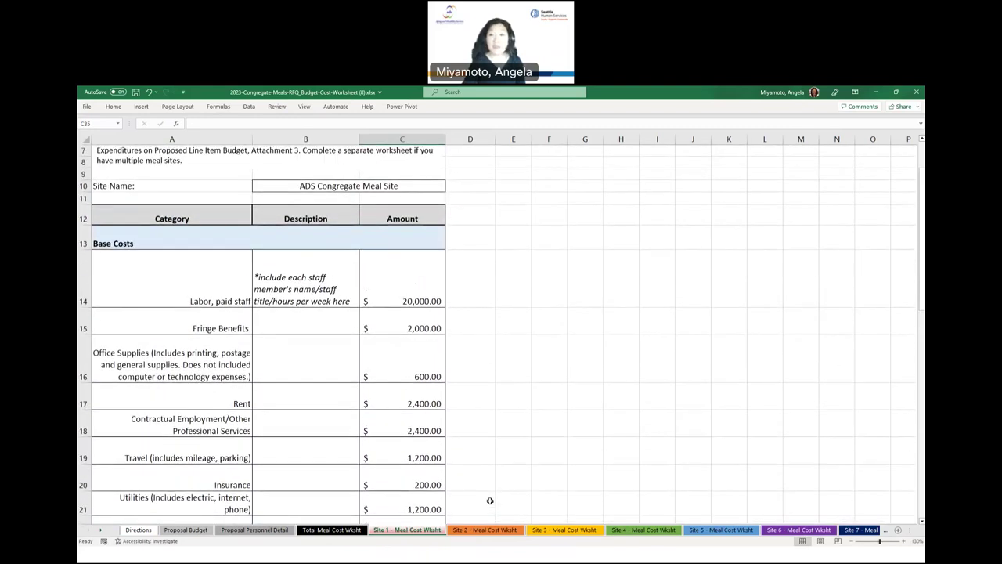
scroll(490, 501, "up", 2)
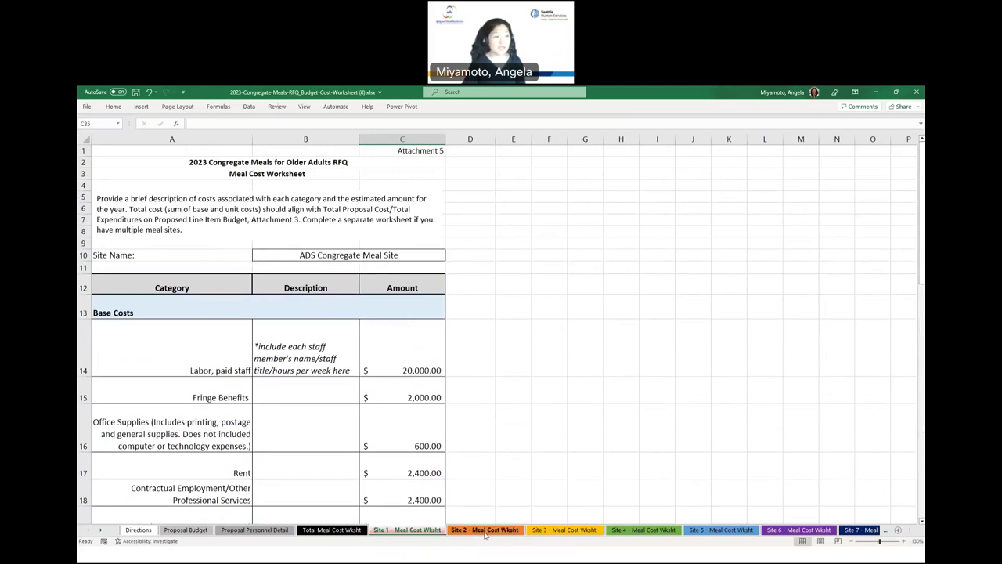
left_click(485, 531)
Enter "ADS Congregate Meal Site 2" as the site name on the Site 2 worksheet.
scroll(533, 455, "up", 1)
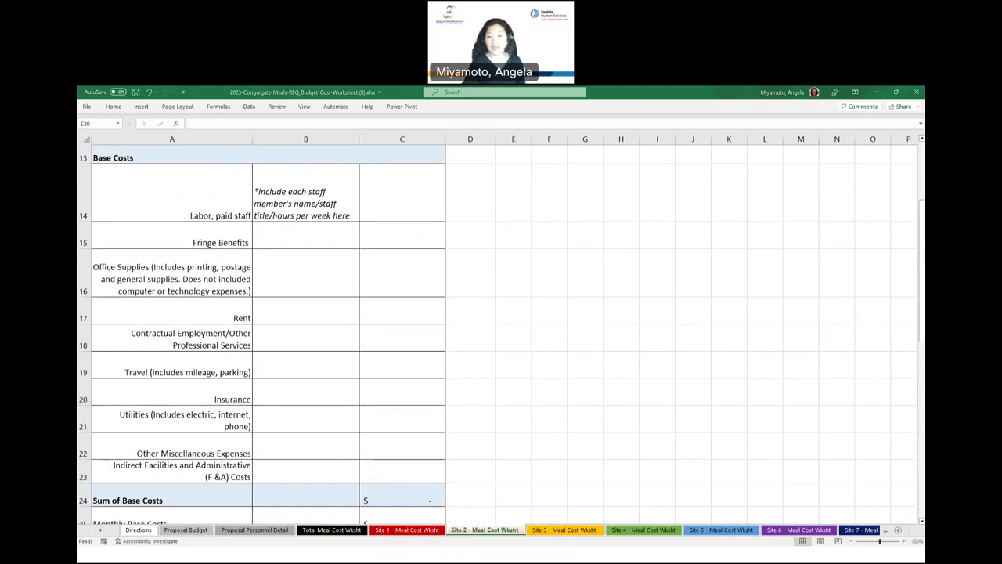
scroll(603, 320, "up", 4)
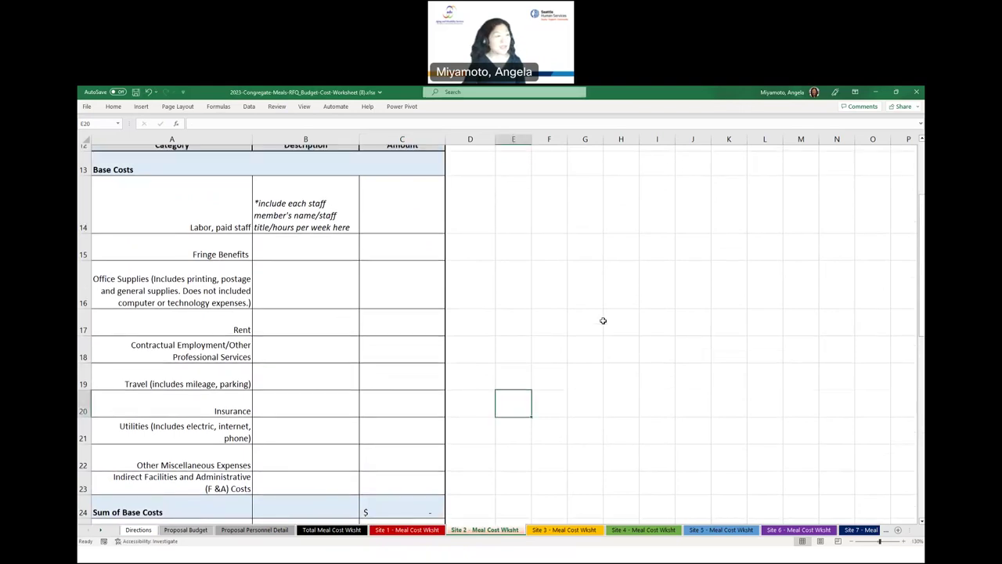
left_click(302, 239)
type("ADS")
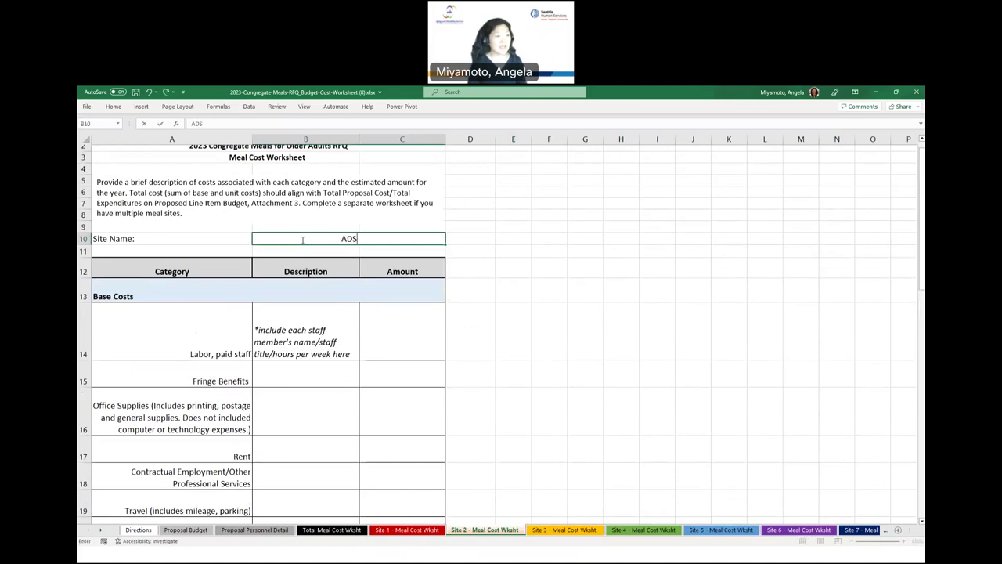
type(" Congregate Me")
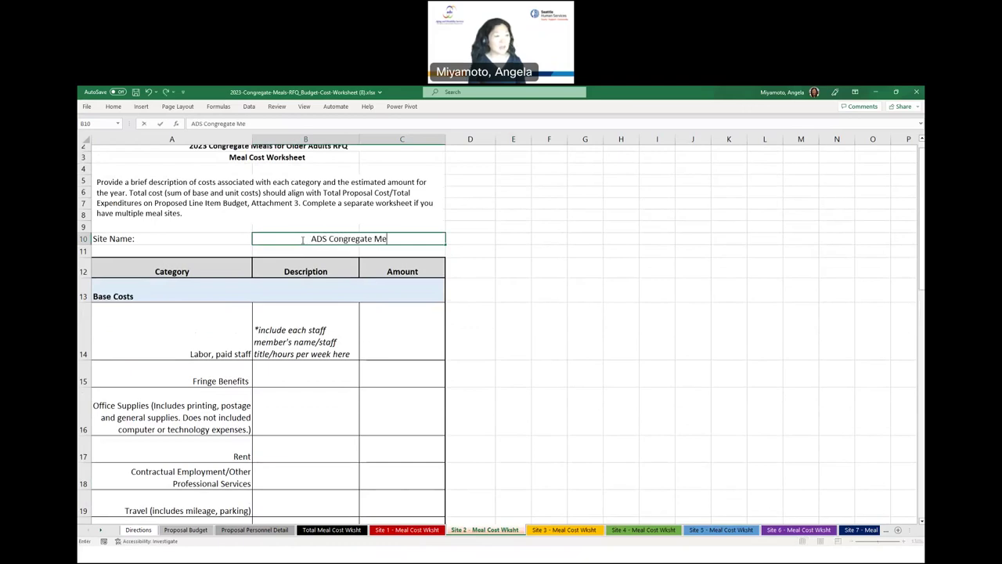
type("al Site 2")
key("Return")
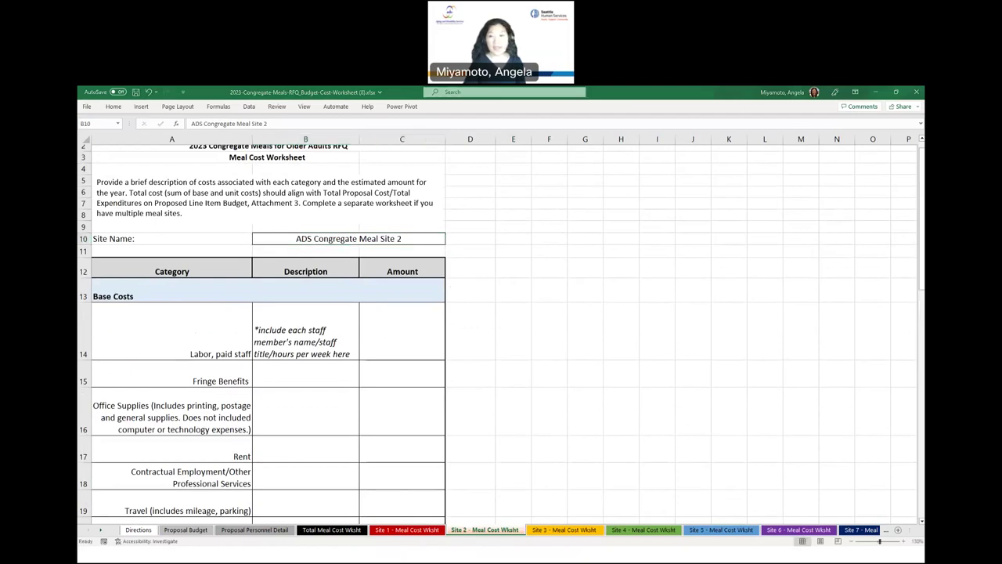
Enter Site 2 base costs of 36000 for paid staff labor, 3600 for Fringe Benefits and 600 for Office Supplies.
left_click(393, 333)
type("36000")
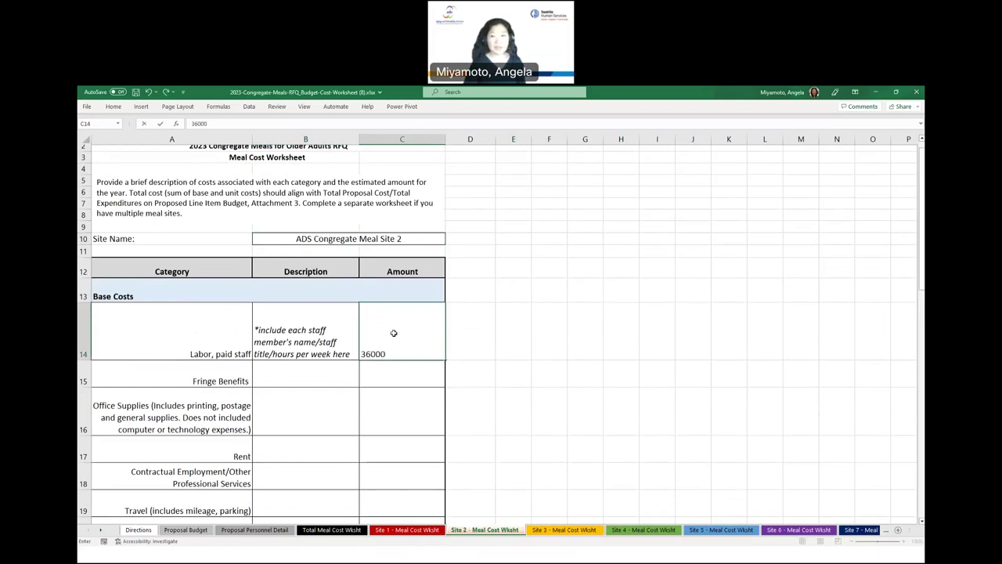
key("Return")
type("3,600")
key("Return")
type("600")
key("Return")
Enter Site 2 base costs of 6000 for Rent and 1000 for Contractual Employment/Other Professional Services.
type("6000")
key("Return")
type("100")
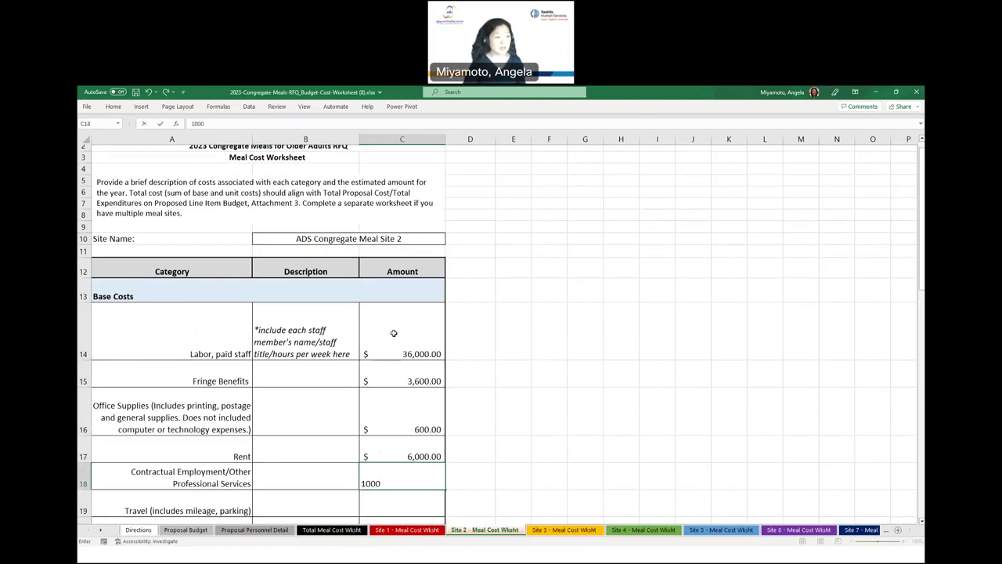
key("Return")
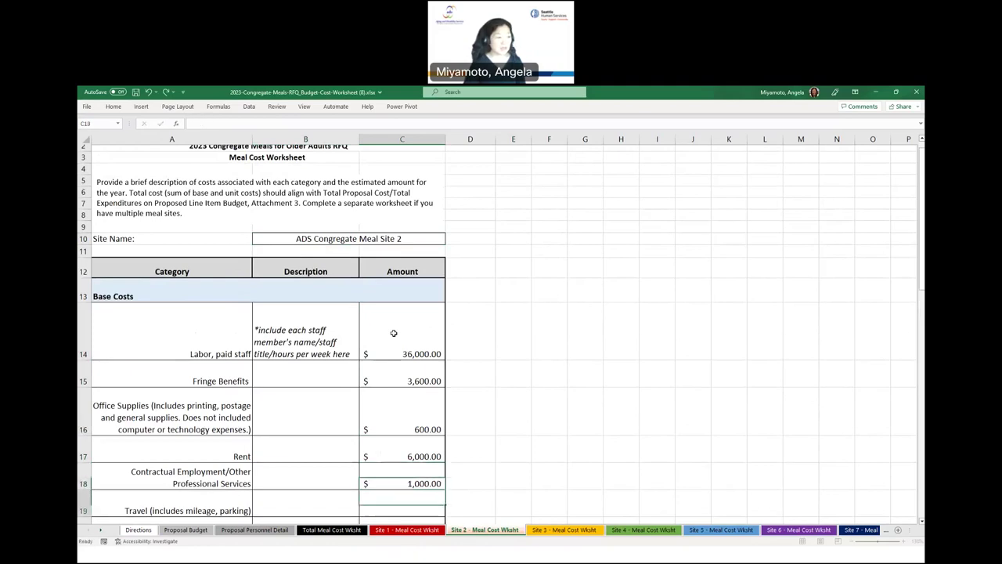
Enter Site 2 base costs of 2400 for Travel, 200 for Insurance and 1200 for Utilities.
scroll(511, 323, "down", 3)
scroll(511, 323, "down", 2)
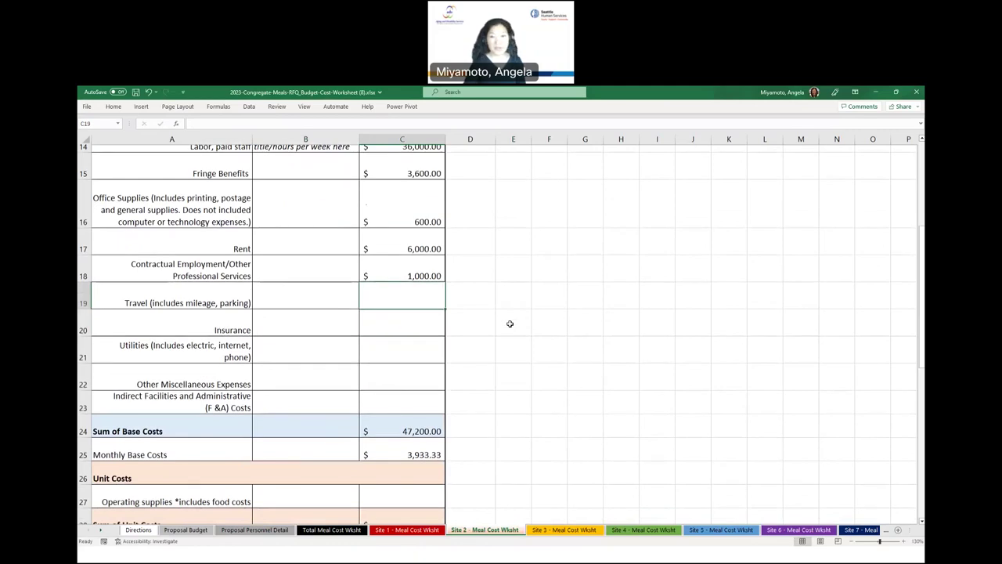
type("2,400")
key("Return")
type("200")
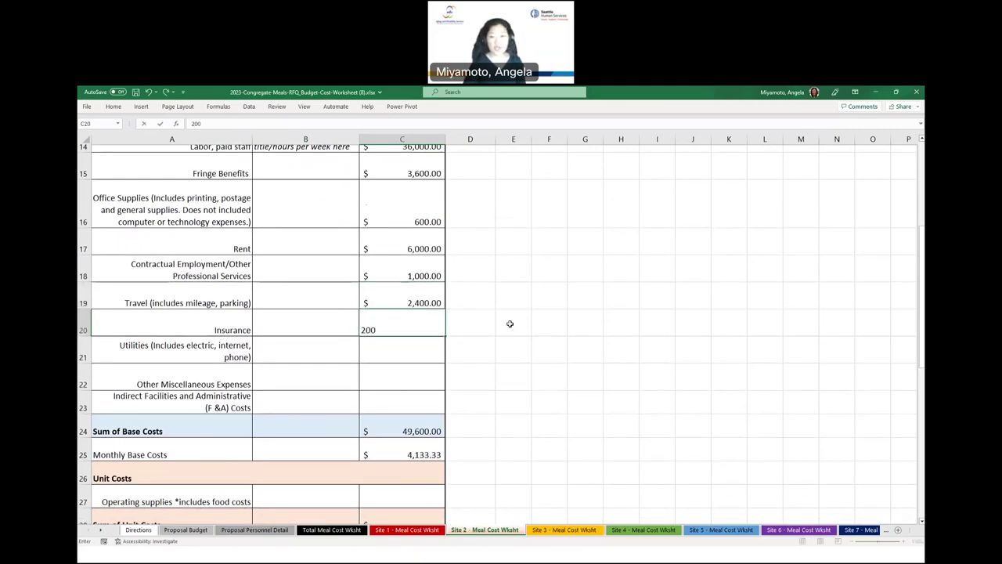
key("Return")
type("1200")
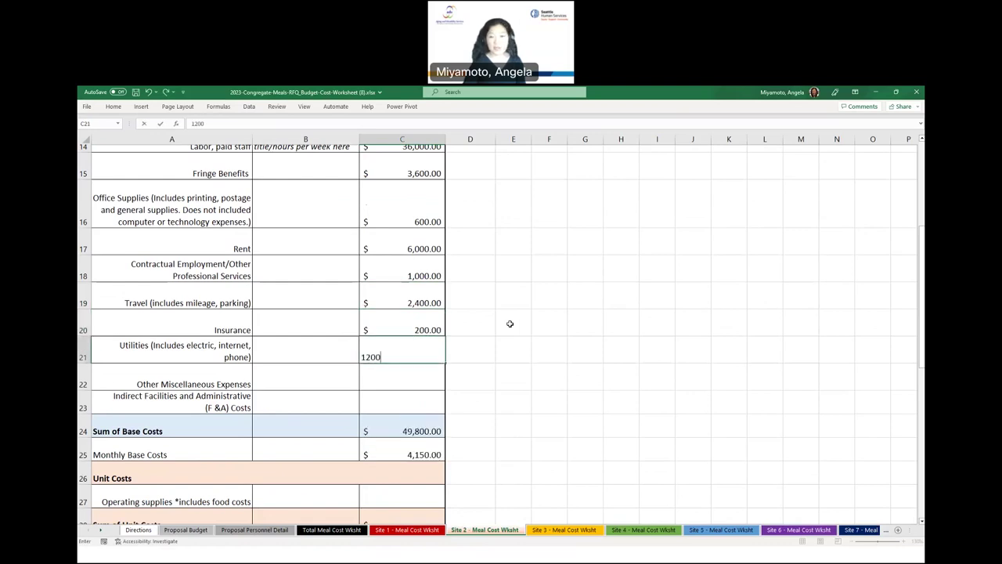
key("Return")
Enter 4000 for Other Miscellaneous Expenses and 5000 for Indirect Facilities and Administrative Costs on the Site 2 worksheet.
type("4000")
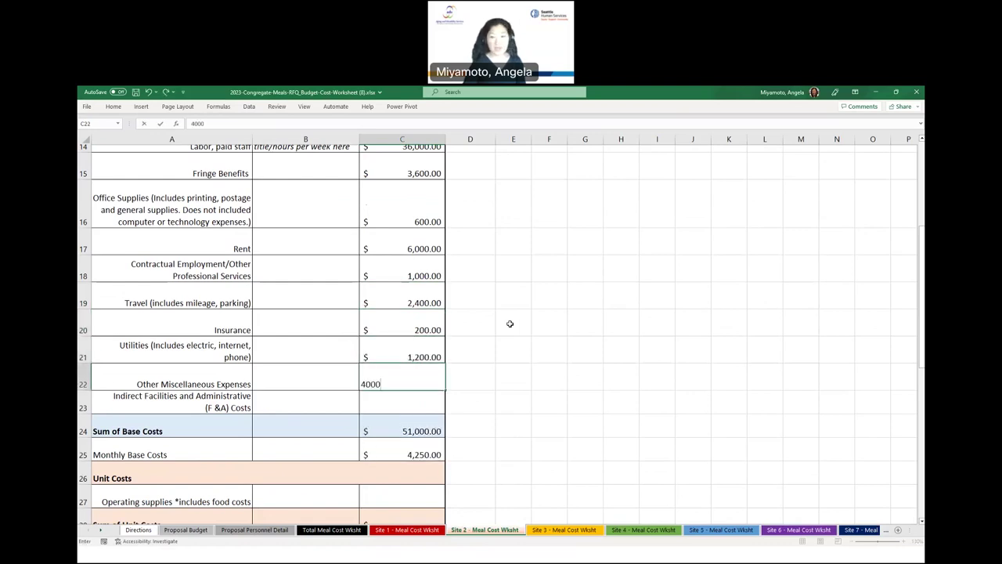
key("Return")
type("50")
type("00")
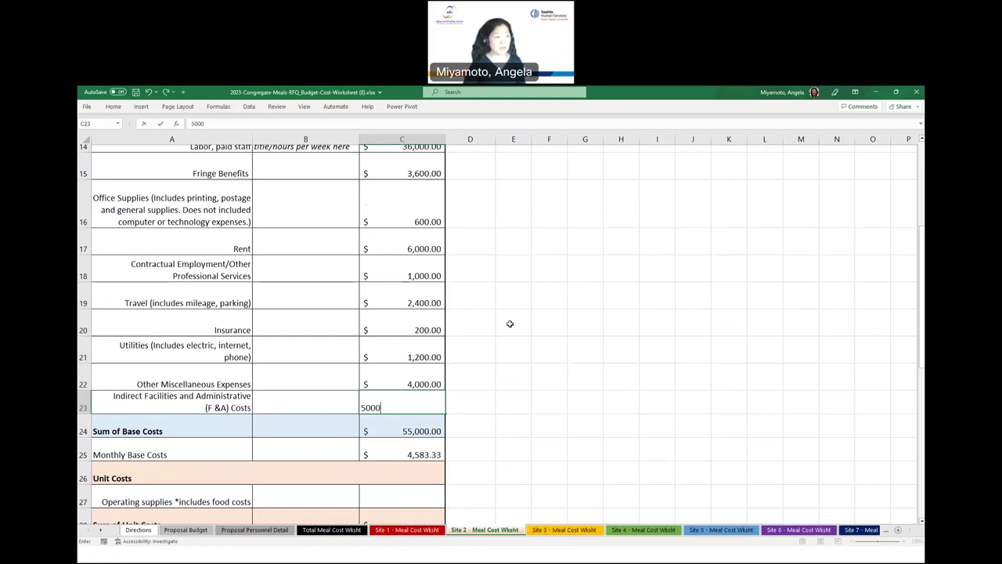
key("Return")
Under Site 2 Unit Costs, enter 24500 for operating supplies and 7000 for the total number of meals proposed.
scroll(510, 324, "down", 1)
scroll(510, 324, "down", 3)
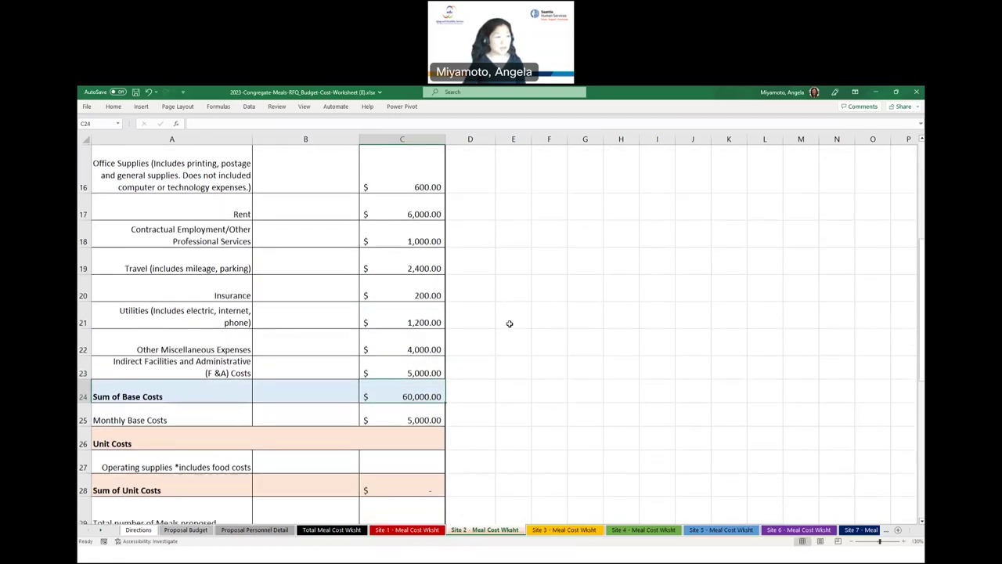
left_click(415, 291)
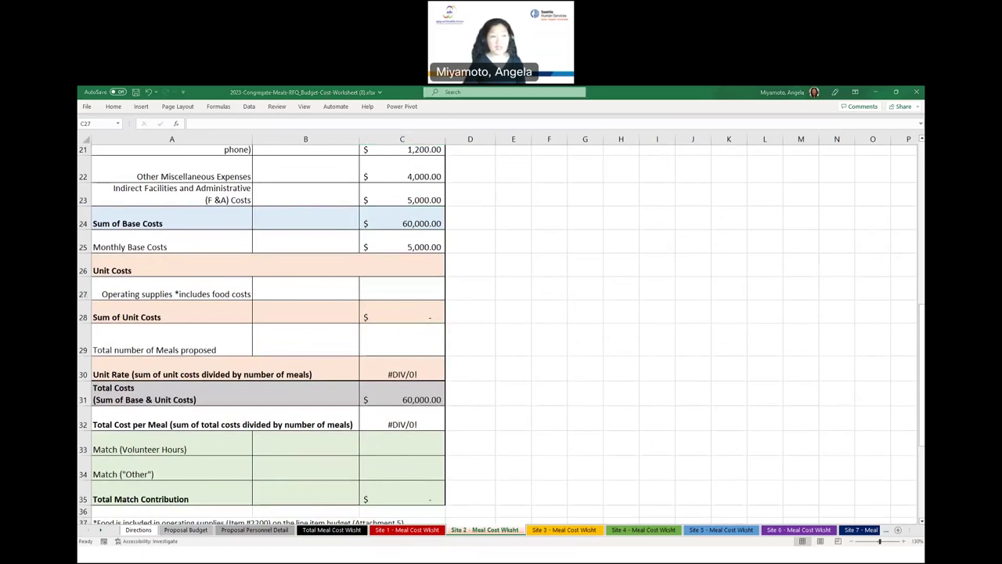
left_click(416, 291)
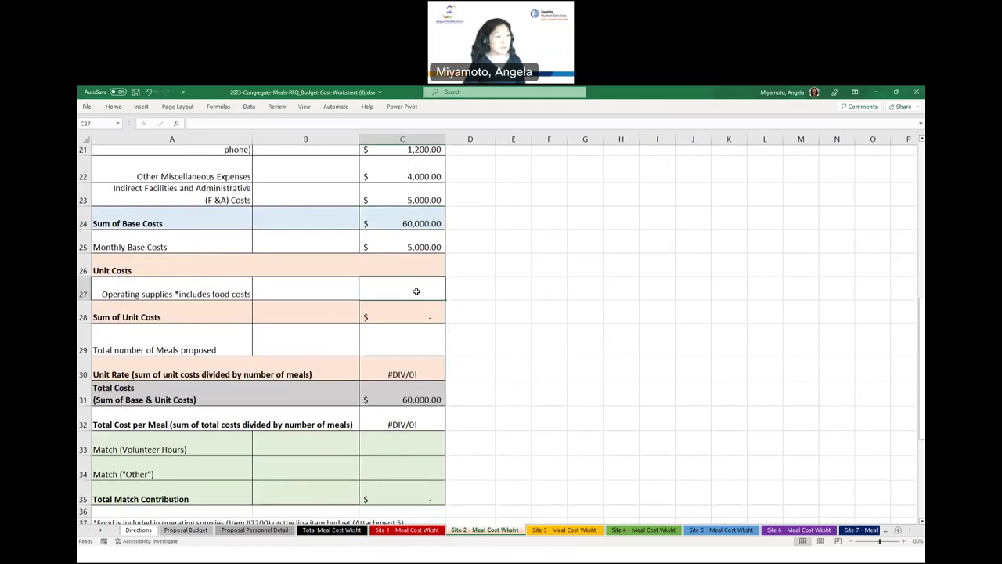
type("24500")
key("Return")
key("Return")
type("7000")
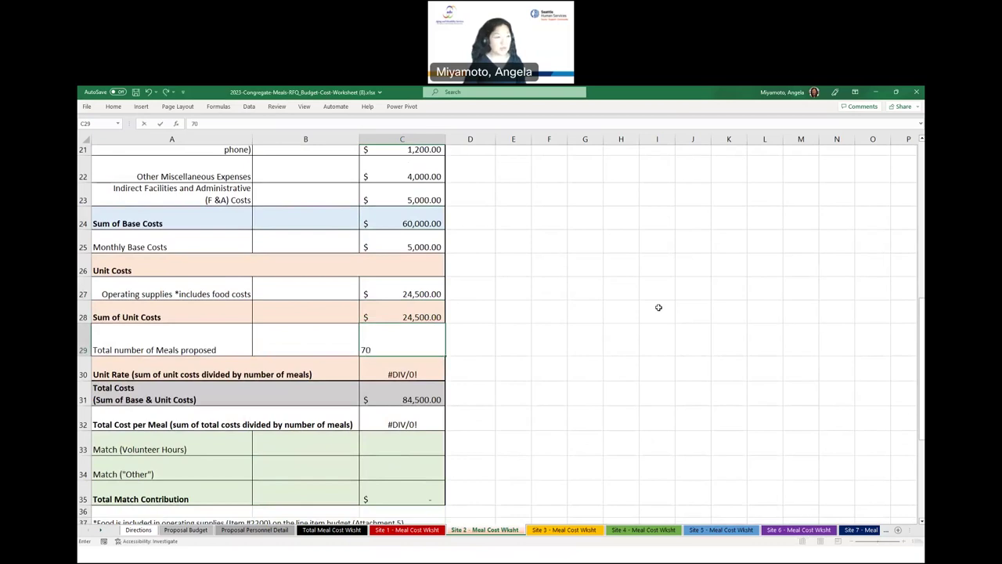
key("Return")
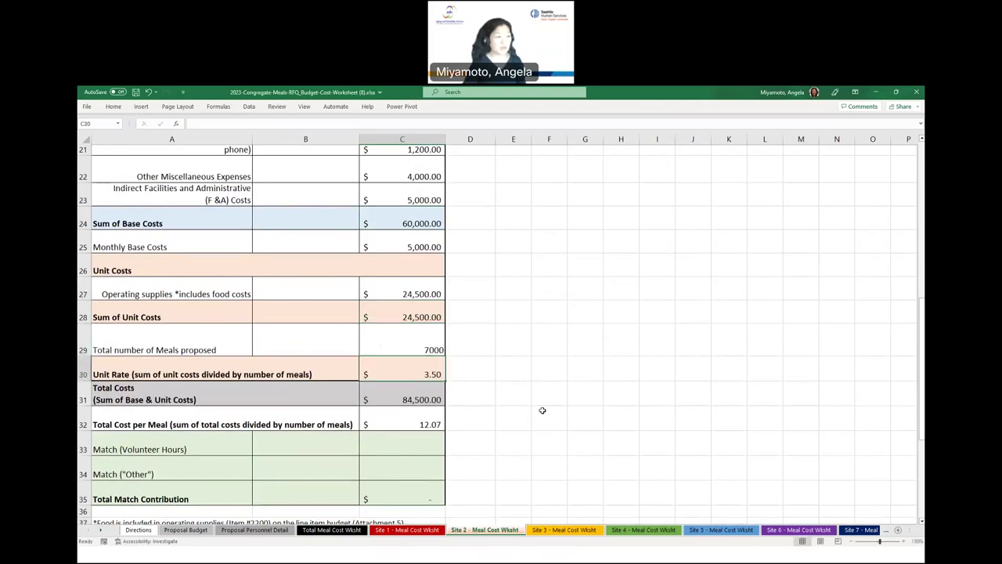
On the Site 2 worksheet, enter a match of 16000 for Volunteer Hours and 6000 for "Other".
left_click(426, 422)
scroll(562, 421, "down", 2)
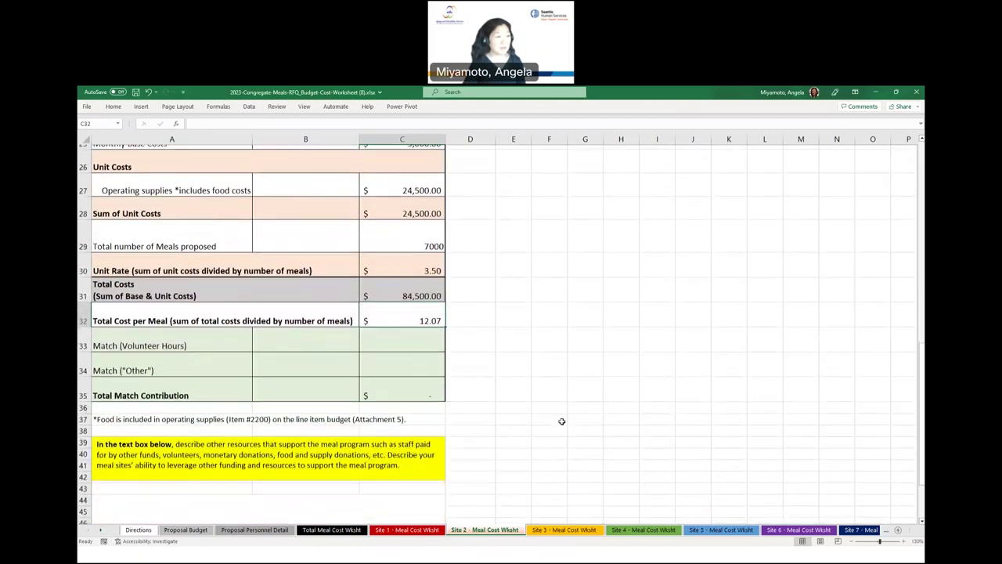
left_click(427, 304)
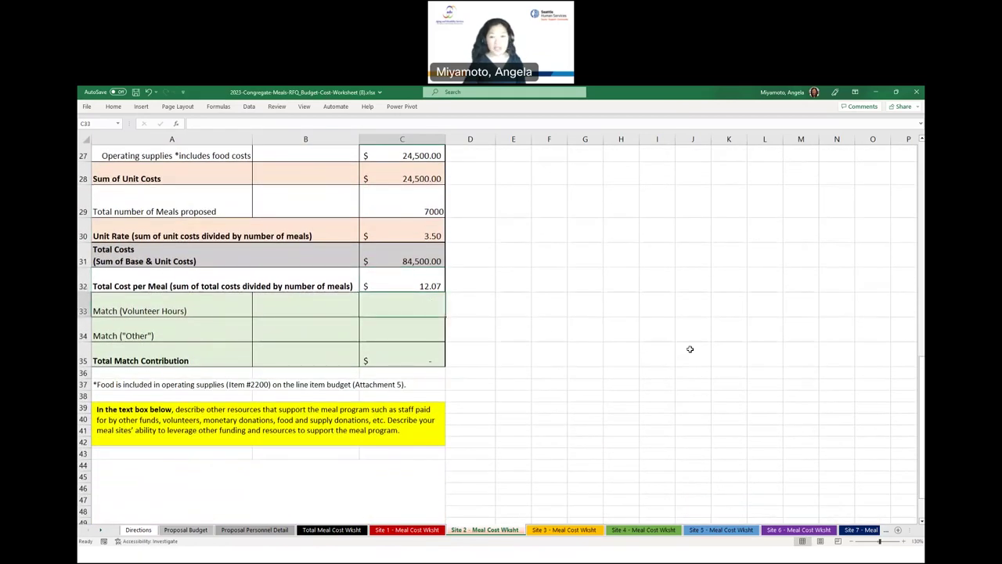
type("16000")
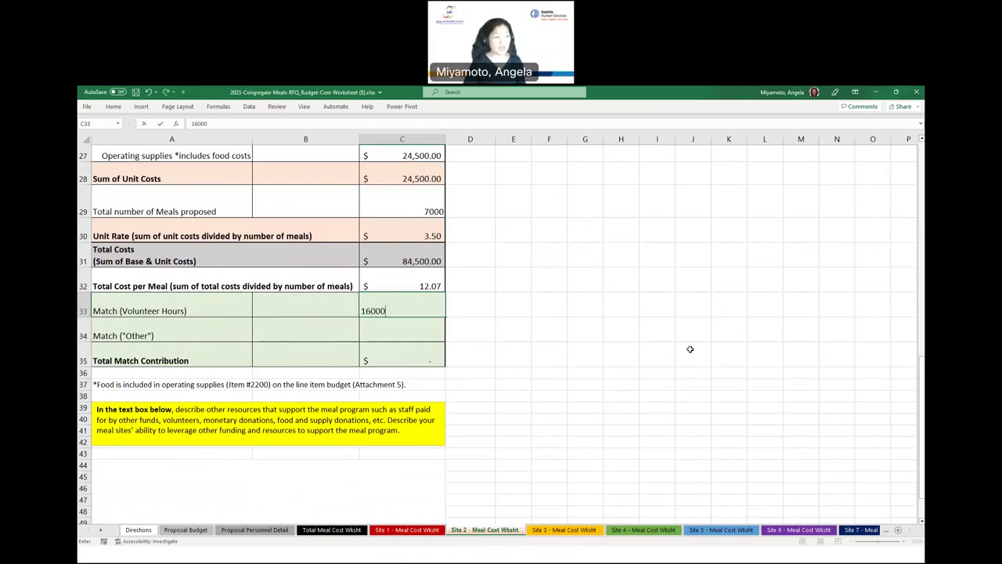
key("Return")
type("6,00")
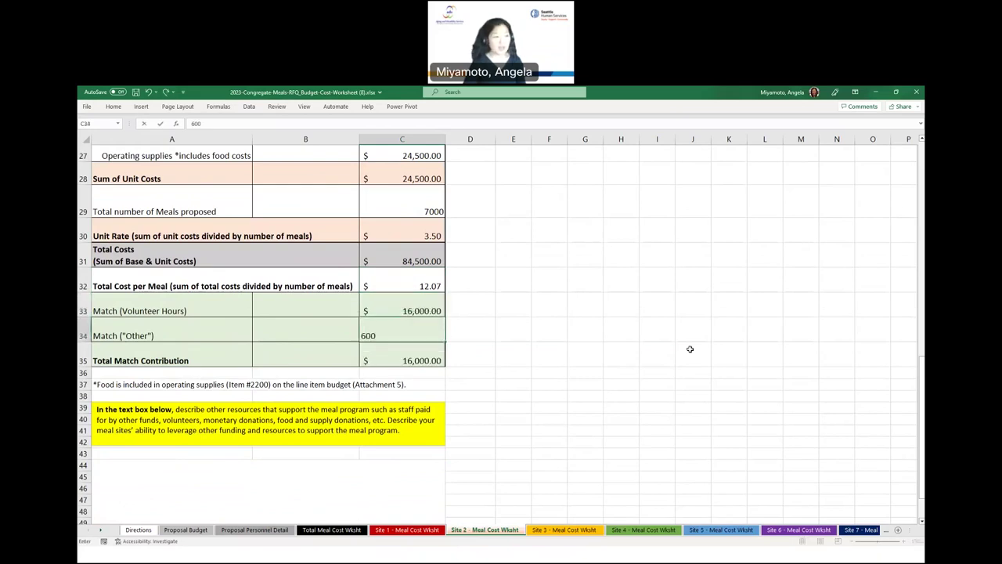
type("0")
key("Return")
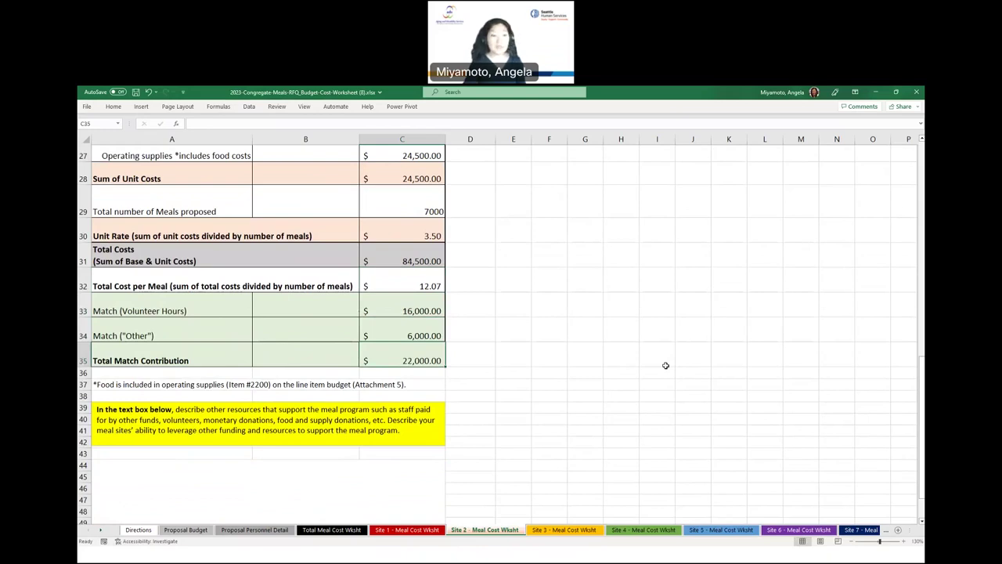
Review the Total Meal Cost worksheet from base and unit costs through Total Costs and Total Match Contribution.
left_click(333, 531)
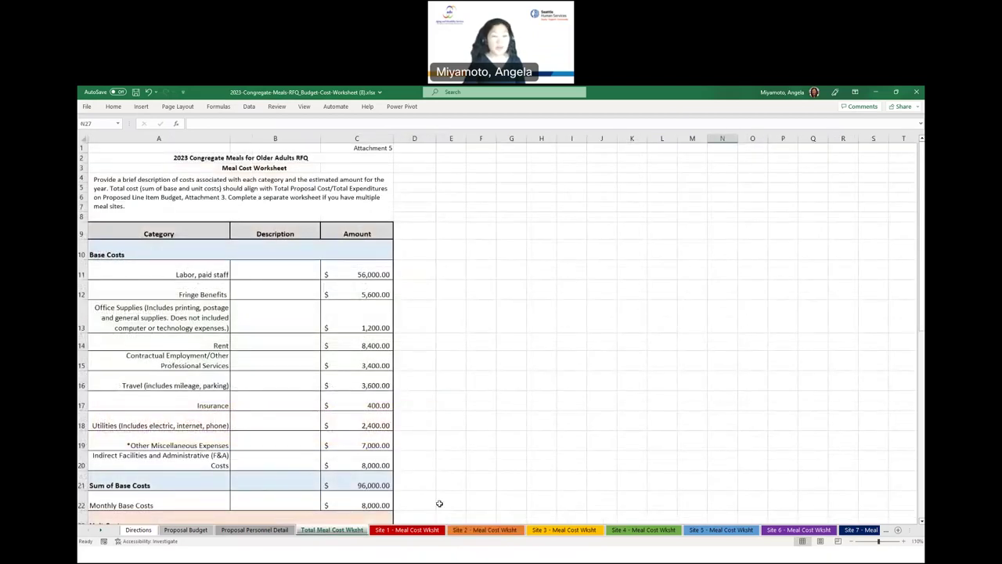
left_click(425, 531)
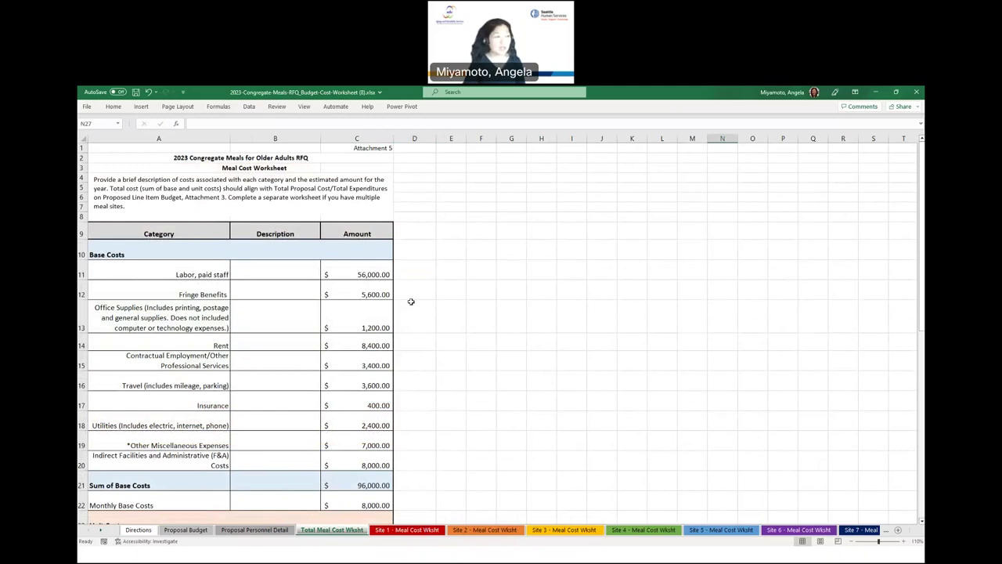
scroll(412, 302, "down", 2)
scroll(412, 301, "down", 2)
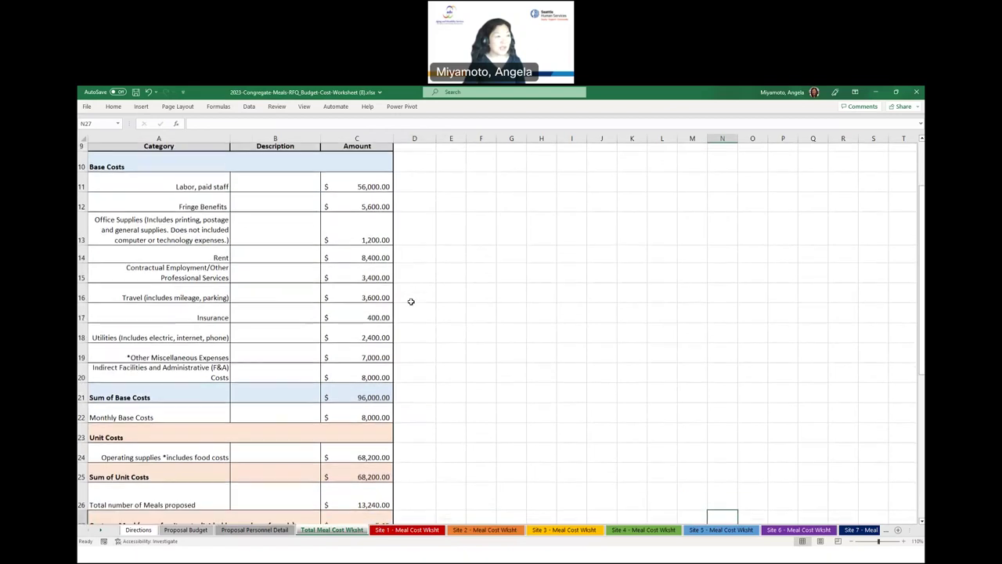
scroll(411, 301, "down", 1)
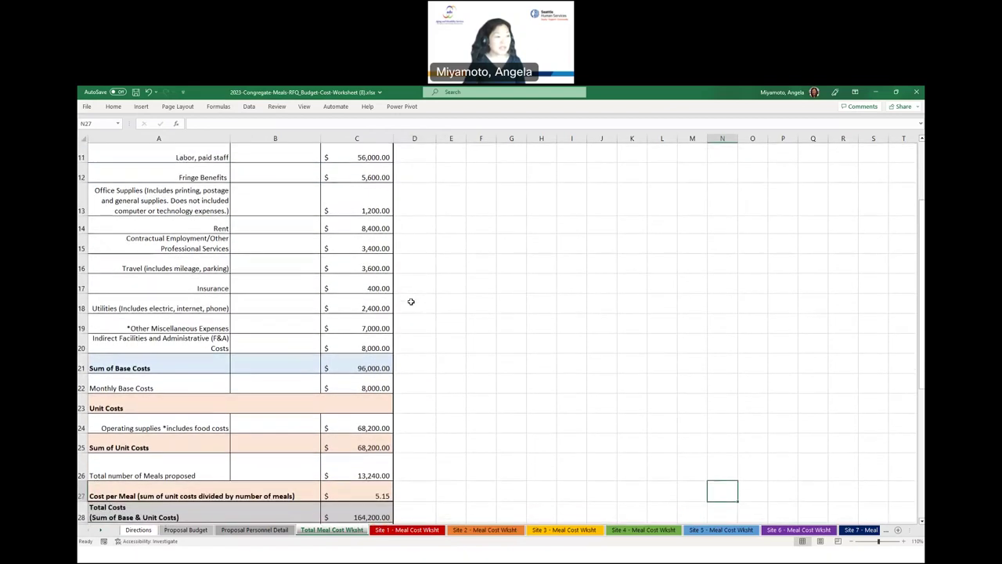
scroll(411, 302, "down", 4)
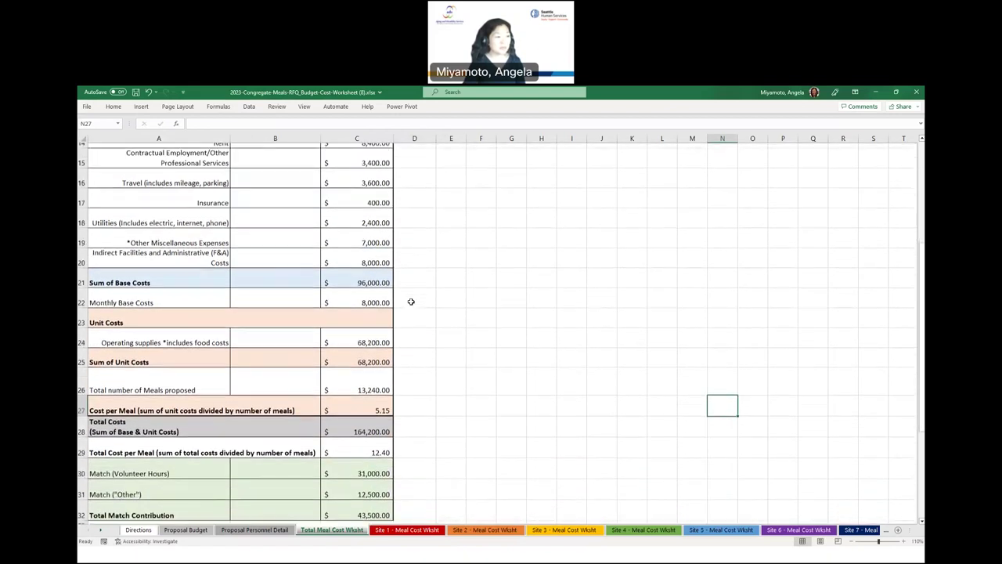
scroll(411, 302, "down", 1)
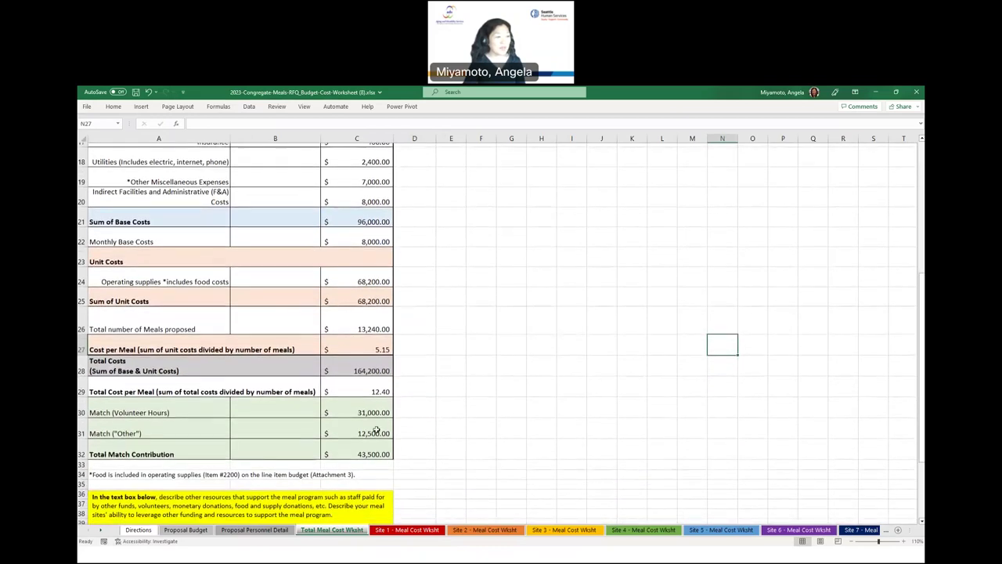
left_click(368, 446)
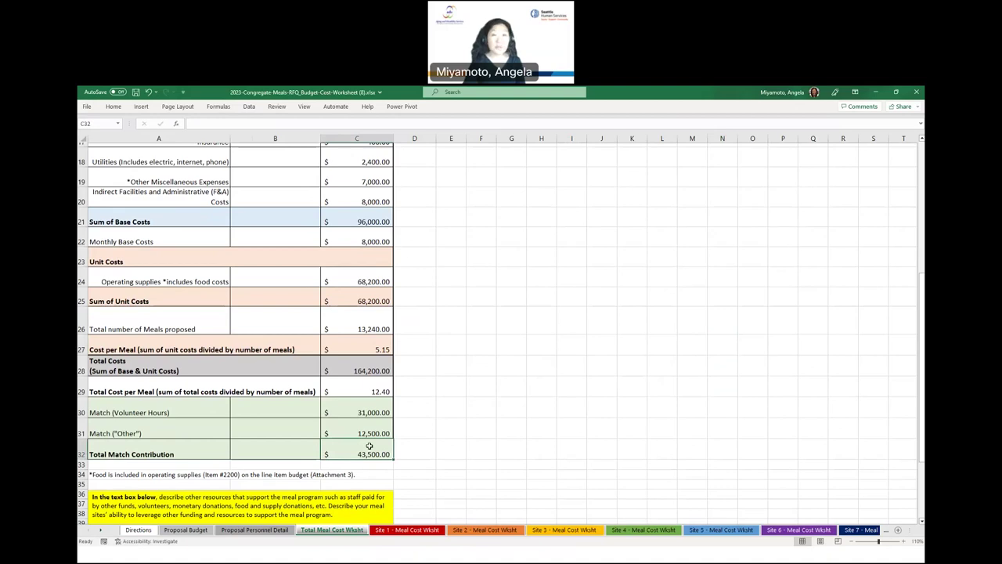
left_click(372, 370)
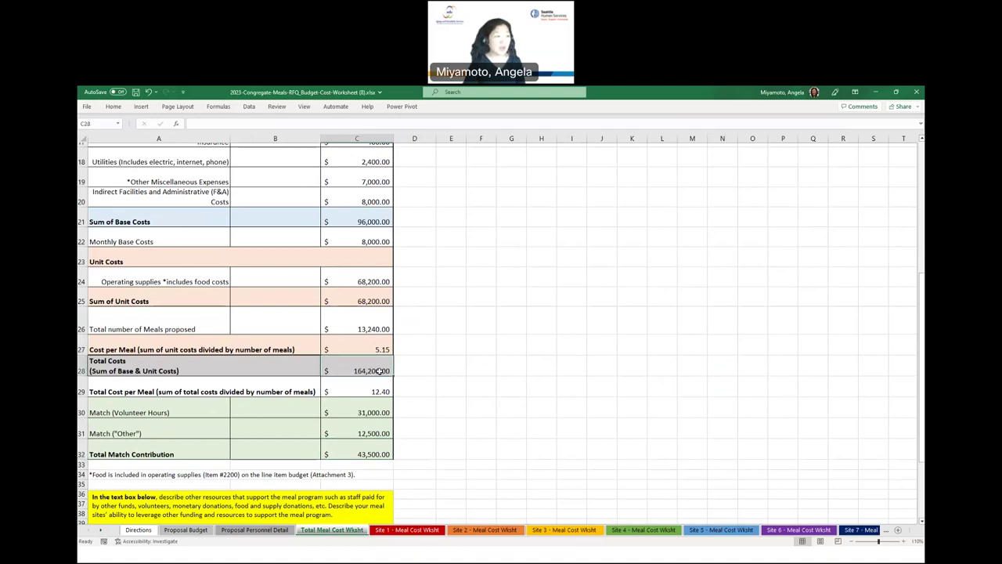
left_click(426, 448)
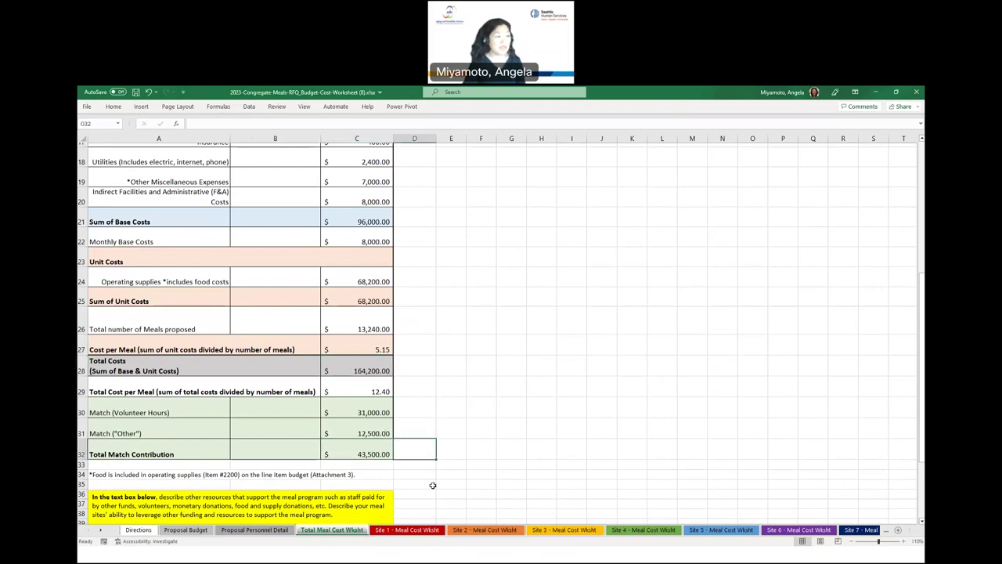
scroll(432, 485, "up", 3)
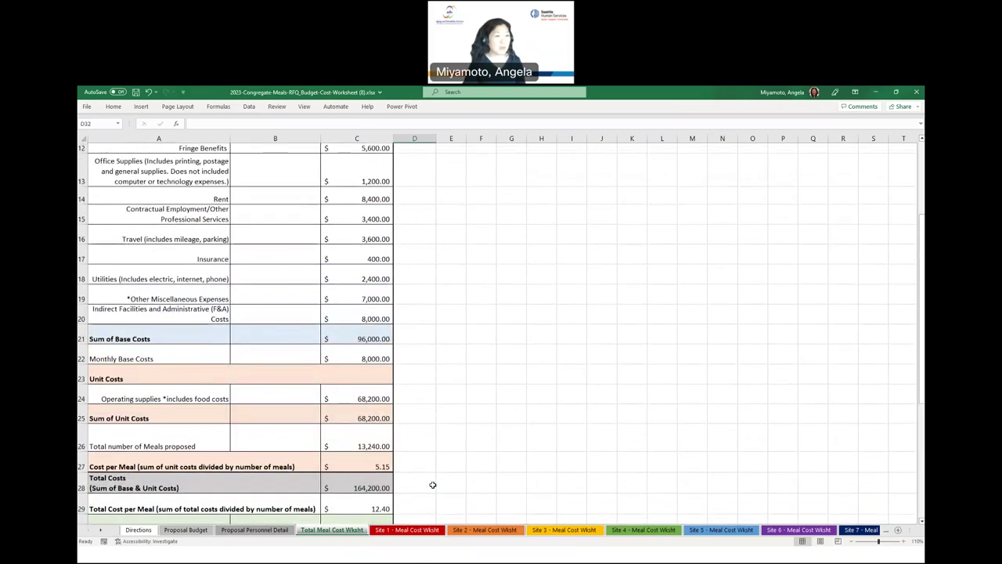
scroll(433, 485, "up", 3)
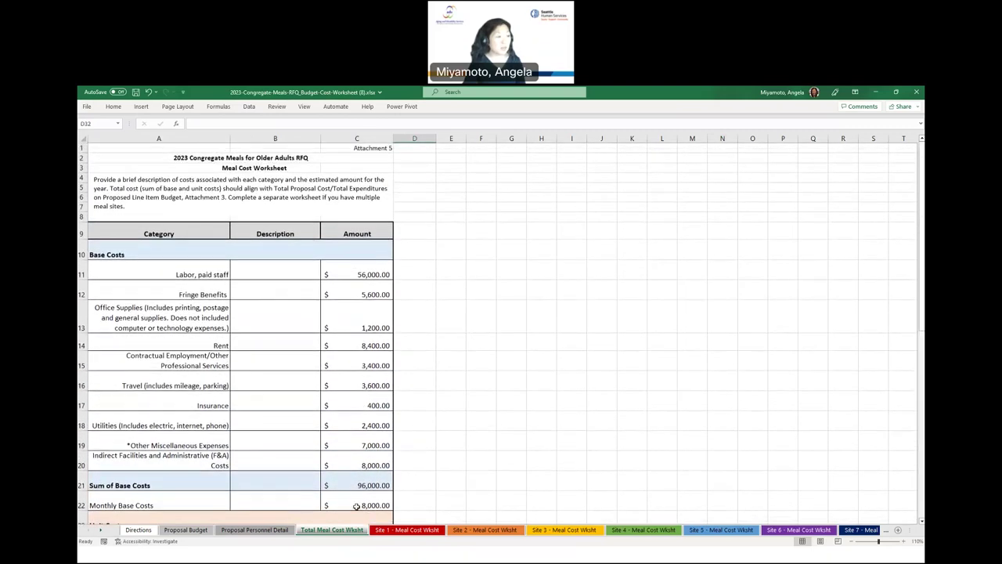
Check the Requested HSD Funding amounts on the Proposal Budget sheet, from Personnel Services through Total Expenditures.
left_click(188, 530)
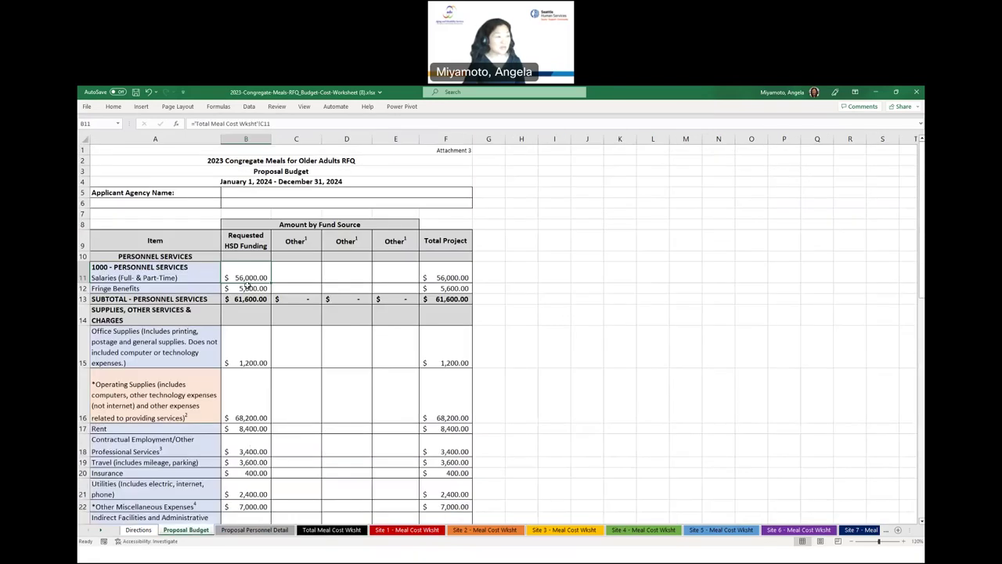
scroll(247, 287, "down", 3)
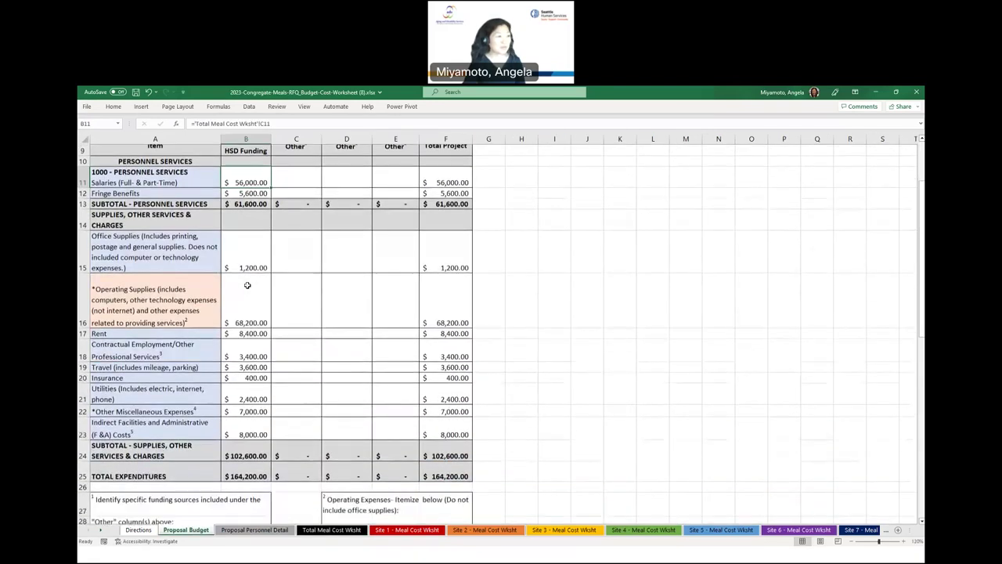
scroll(248, 285, "up", 3)
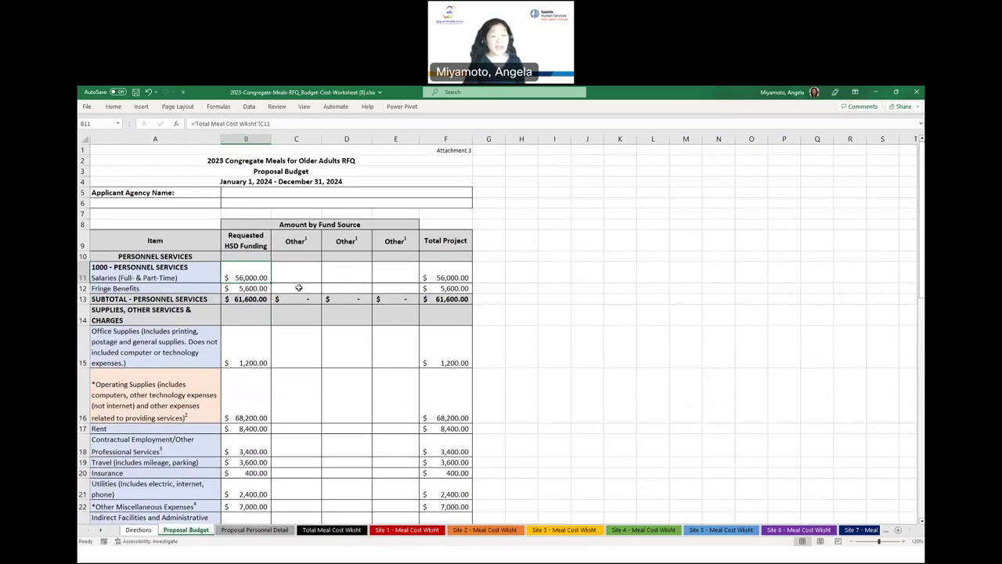
Examine the three "Other" fund source columns on the Proposal Budget sheet, including the first one's Salaries cell.
left_click(306, 137)
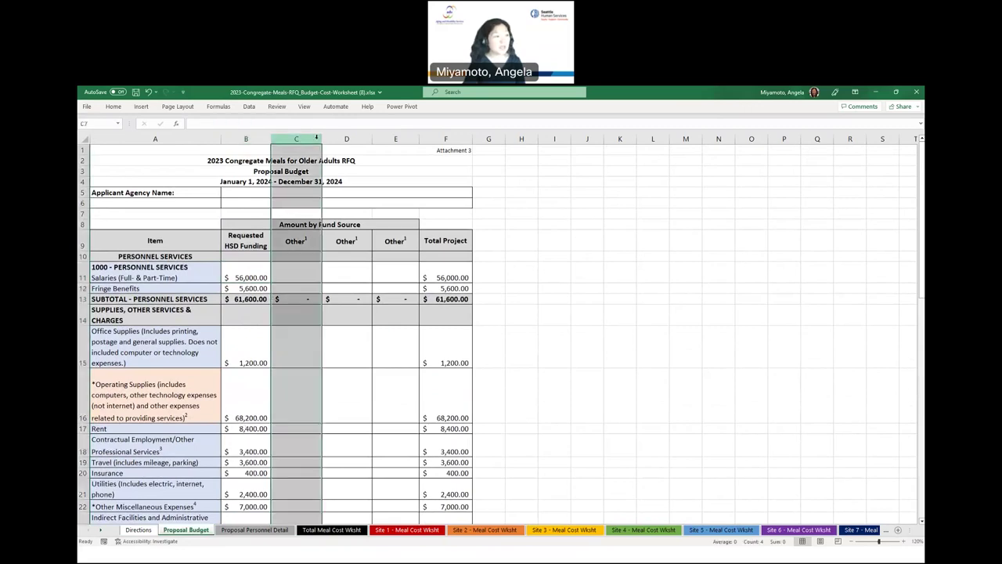
left_click(346, 138)
left_click(397, 138)
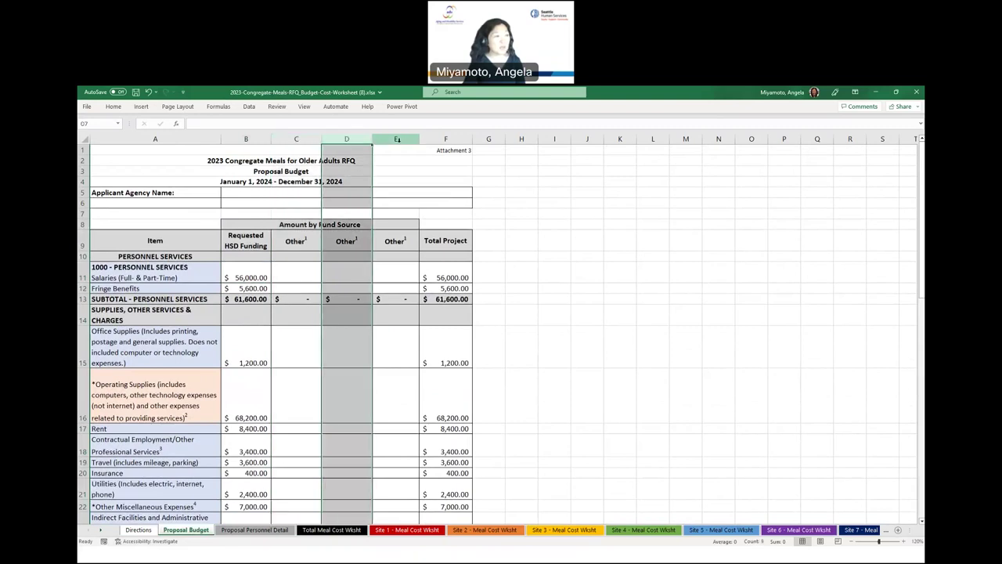
left_click(305, 139)
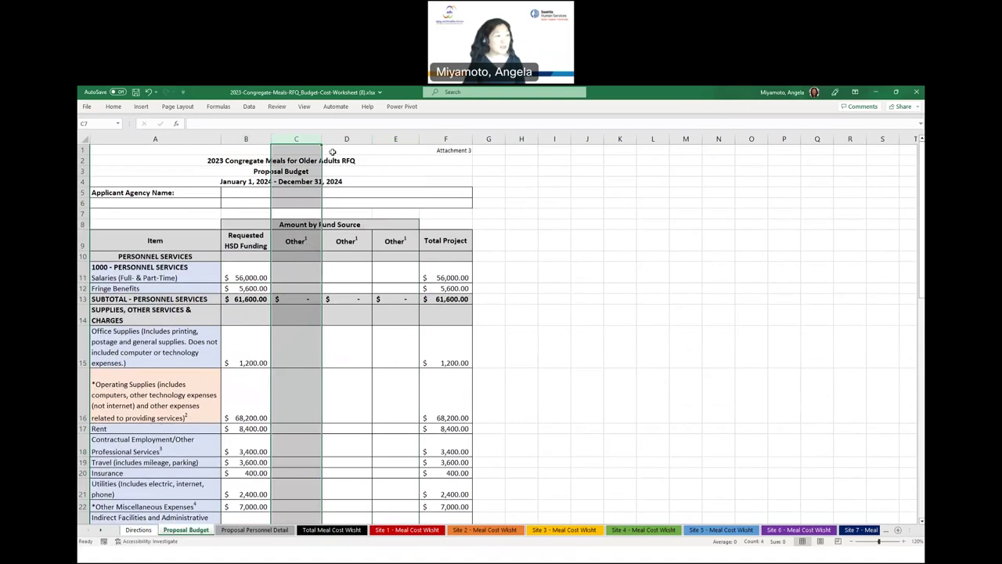
left_click(302, 238)
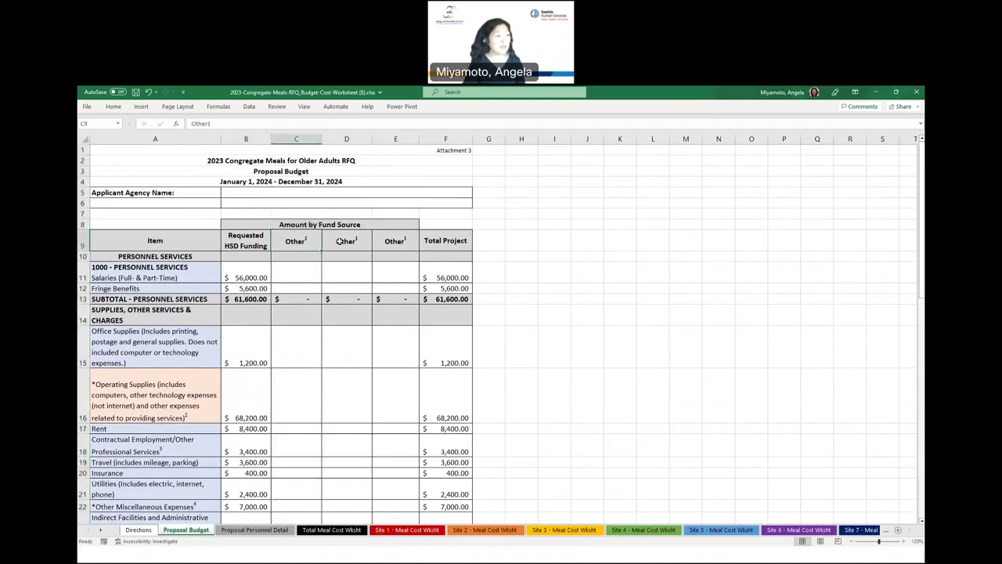
left_click(339, 240)
left_click(298, 139)
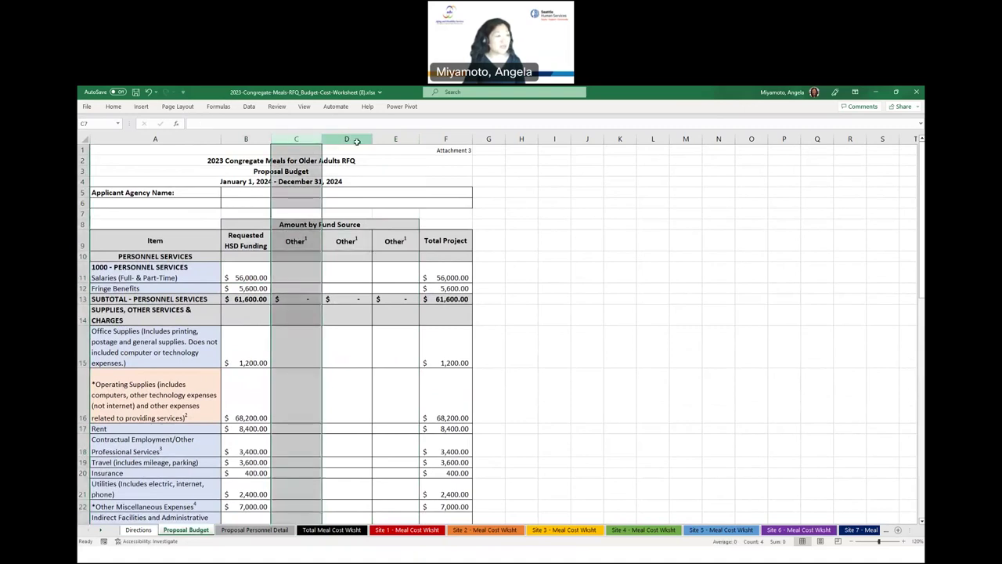
left_click(357, 140)
left_click(394, 139)
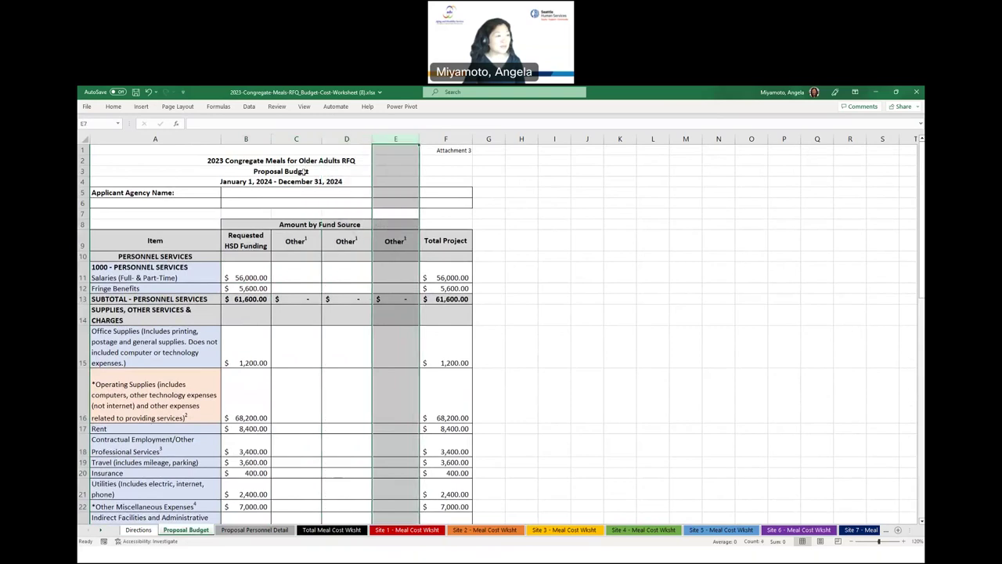
left_click(297, 275)
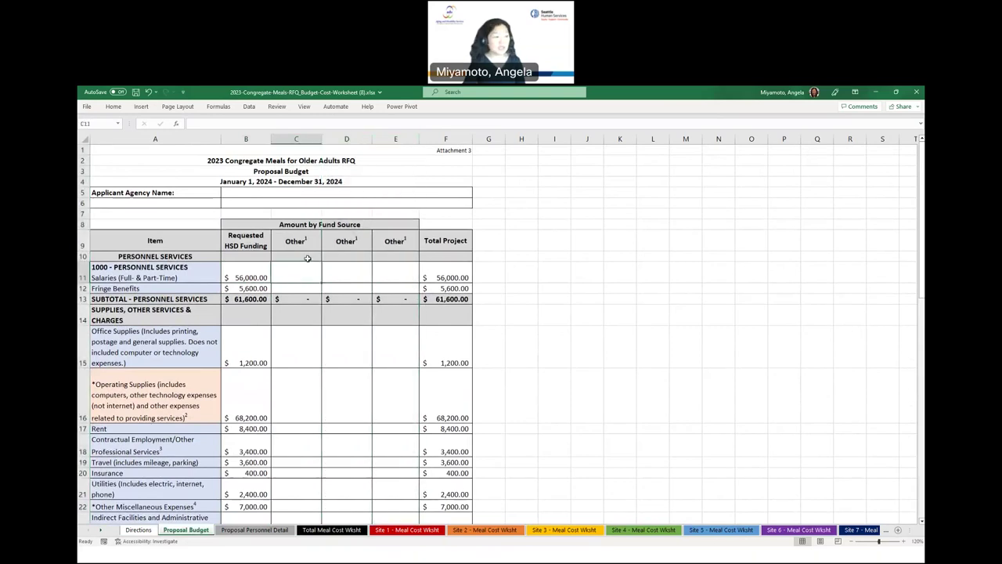
Look over the Proposal Personnel Detail sheet's entry rows for staff name, hourly rate, HSD funding and other fund sources.
left_click(269, 531)
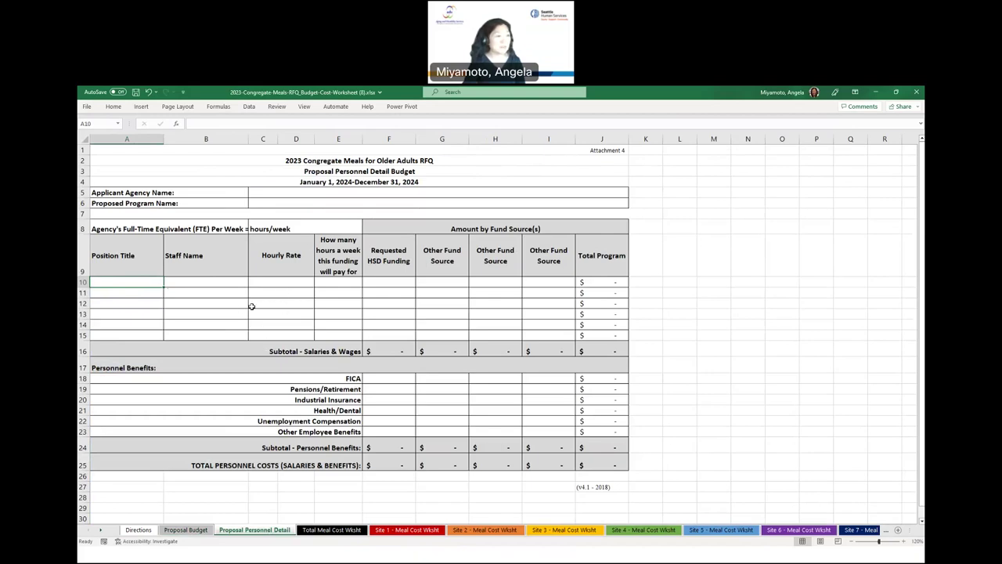
left_click(196, 315)
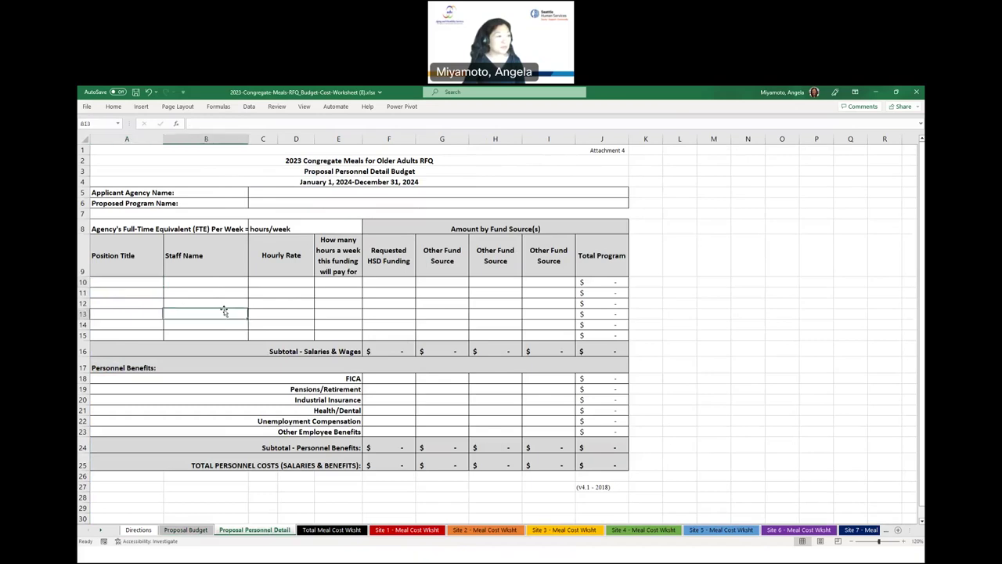
left_click(300, 306)
left_click(399, 292)
left_click(499, 289)
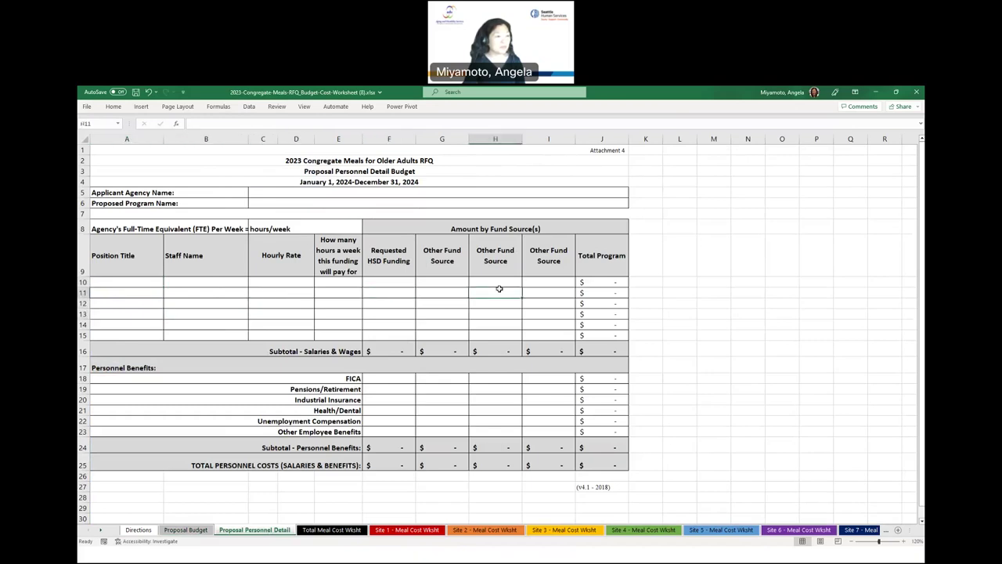
Review the Site 1 meal cost worksheet down to the other-resources description and select its empty text box.
left_click(428, 532)
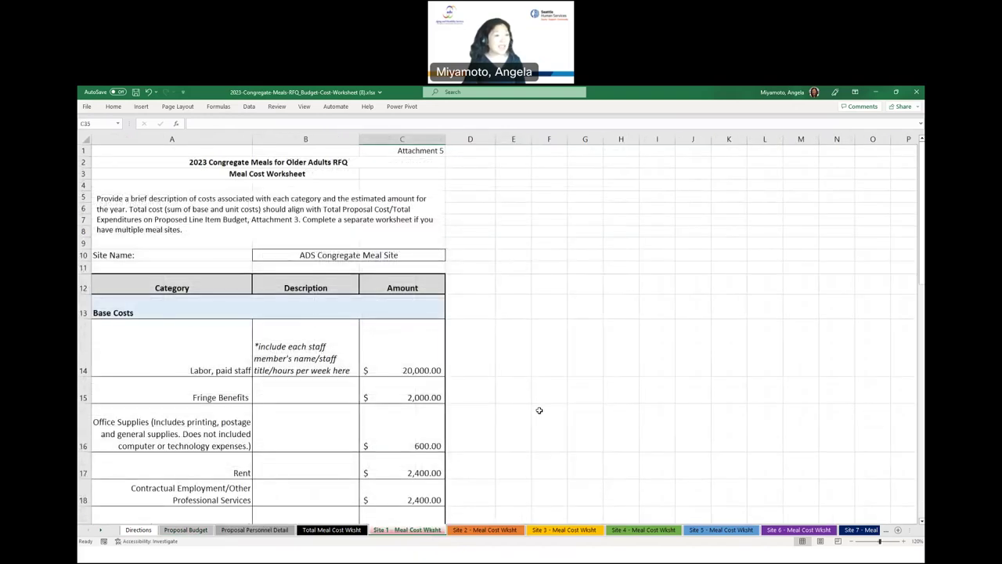
scroll(539, 411, "down", 4)
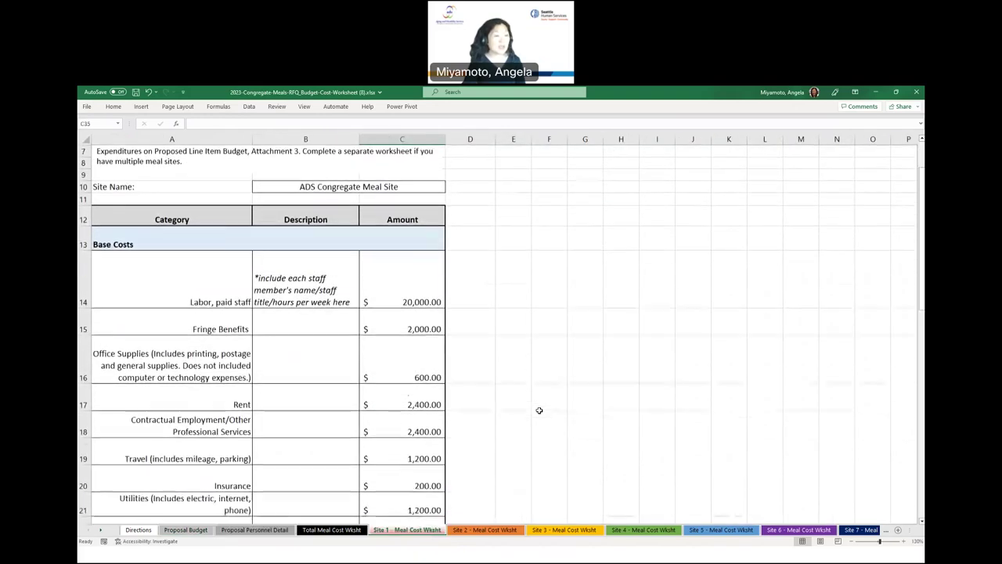
scroll(539, 410, "down", 3)
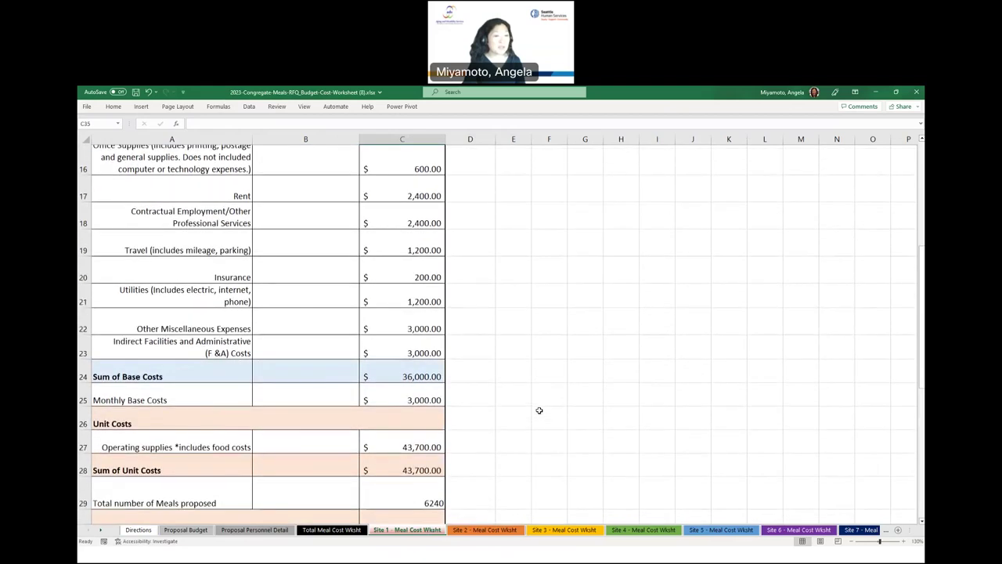
scroll(539, 411, "down", 4)
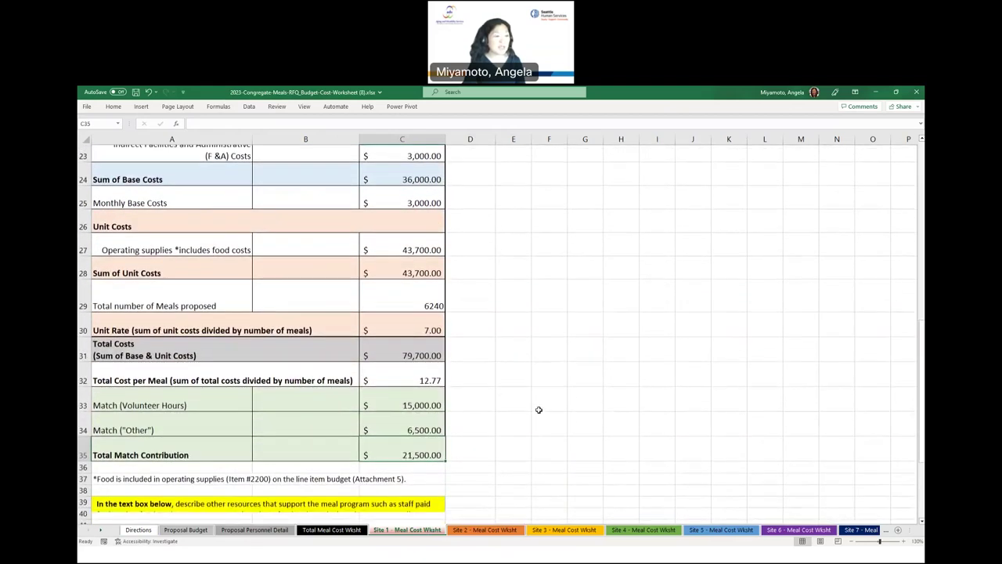
scroll(539, 410, "down", 2)
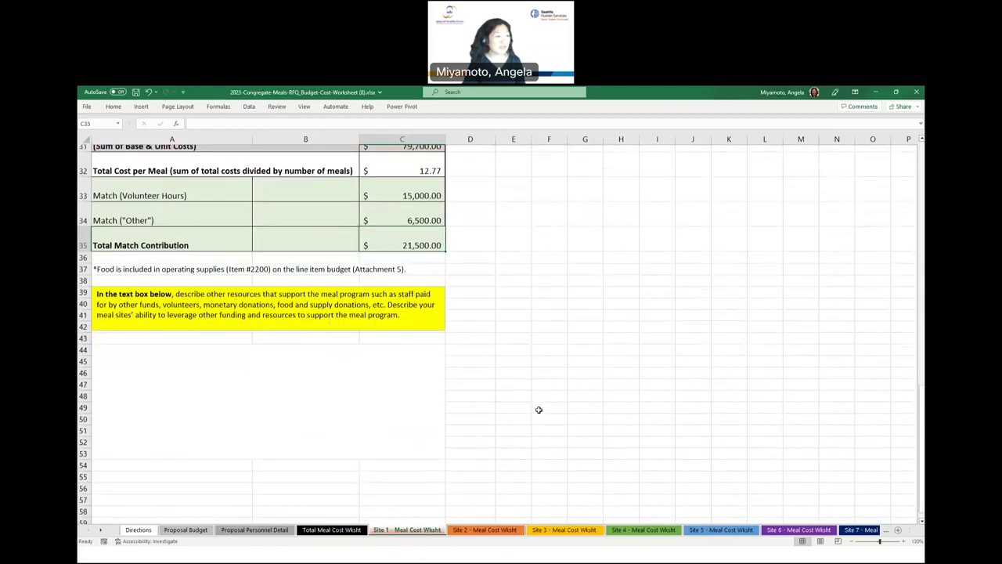
left_click(218, 400)
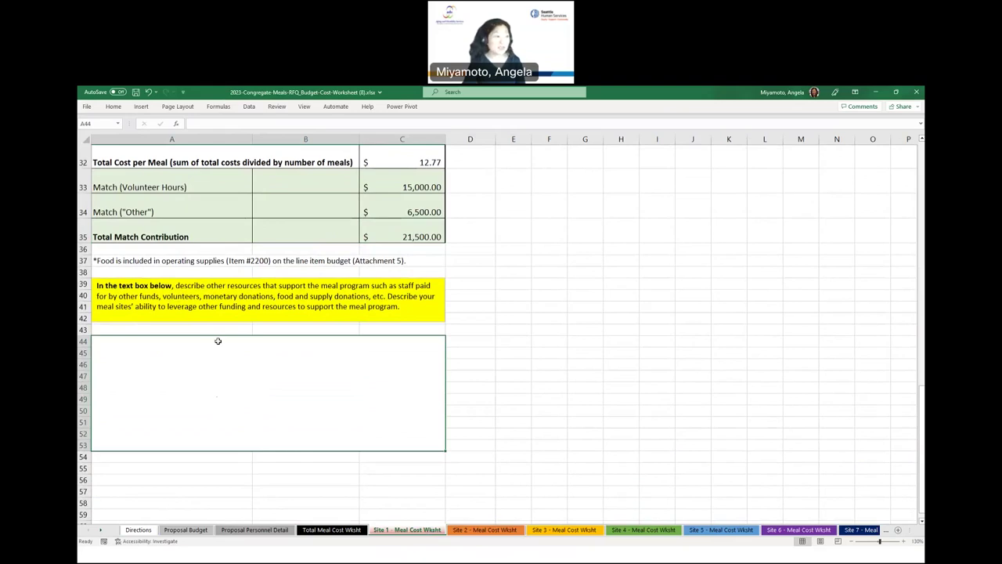
Go to the Site 2 meal cost worksheet and select the empty text box for describing other supporting resources.
left_click(485, 530)
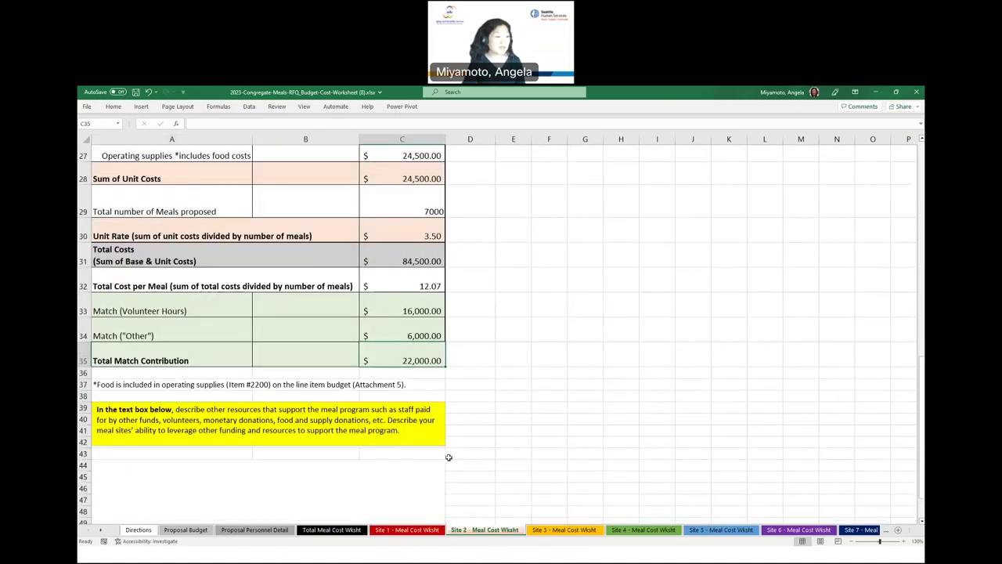
scroll(448, 458, "down", 2)
scroll(449, 457, "down", 1)
left_click(361, 405)
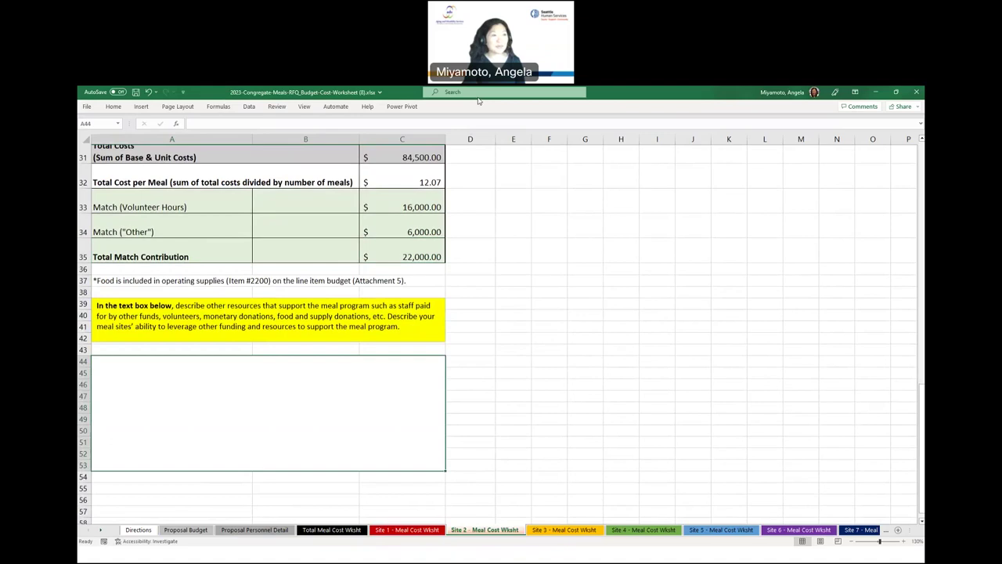
Switch to the RFQ Guidelines and Application document in Word and view the Attachment 6 Summary of Proposal Deliverables table.
key("alt+Tab")
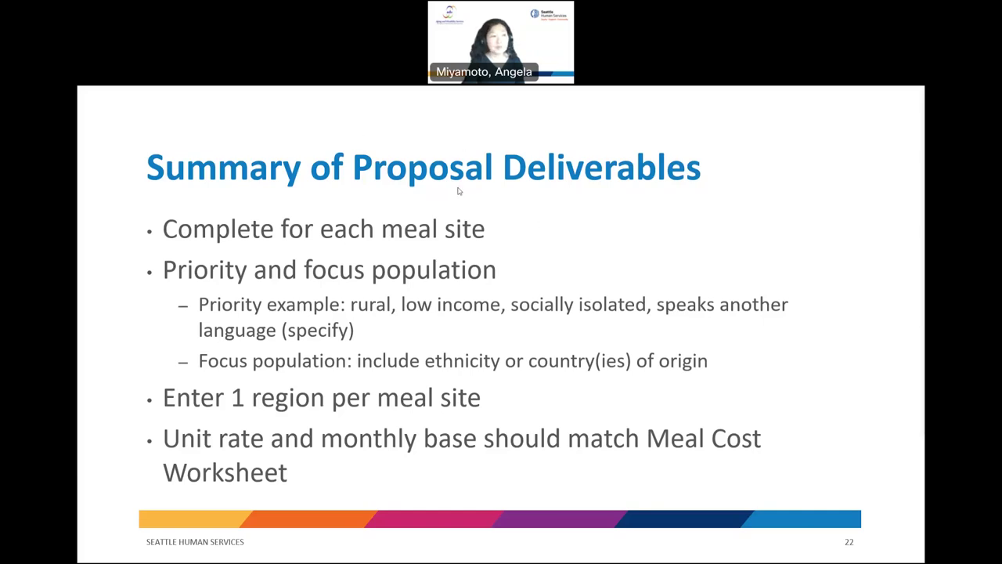
key("alt+Tab")
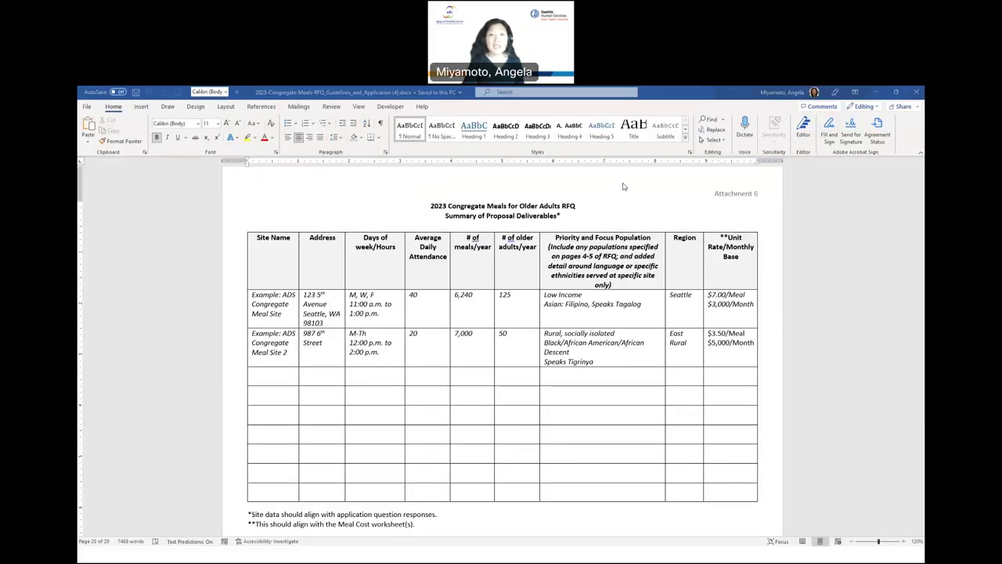